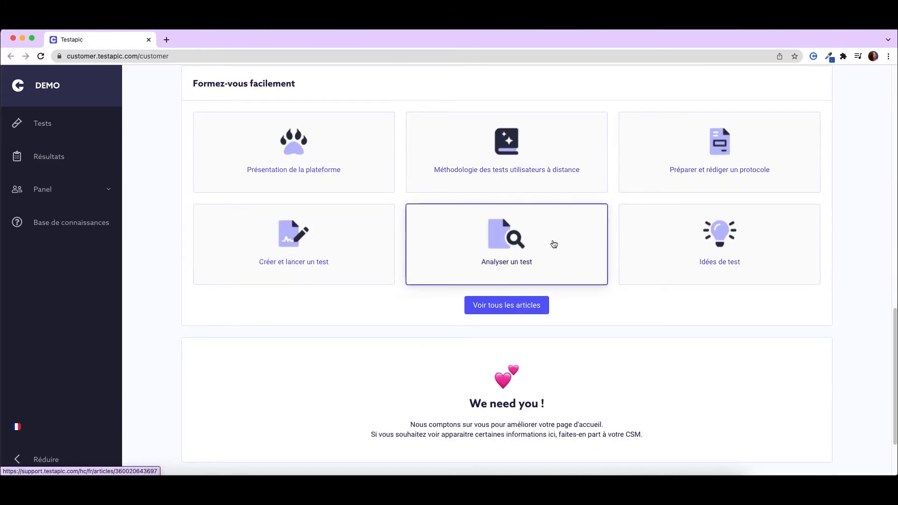
- Open the list of tests and start creating a new test
scroll(548, 248, "up", 12)
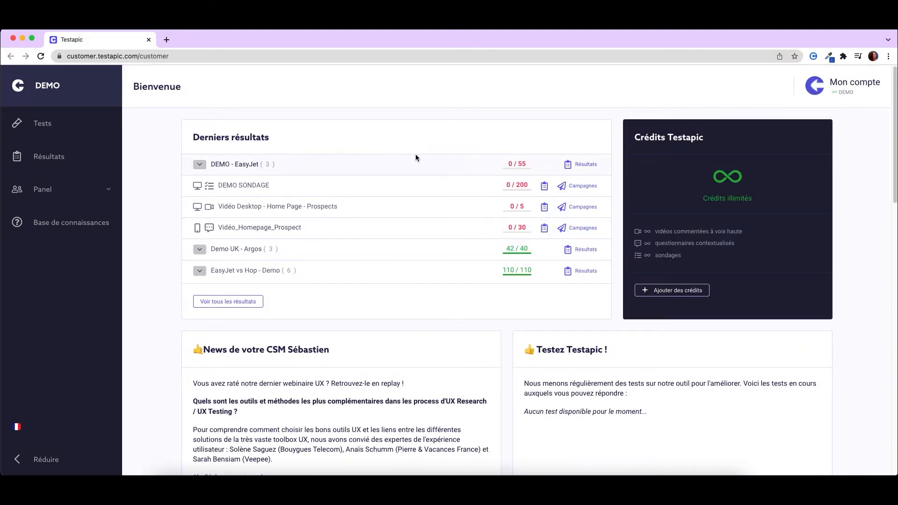
left_click(75, 124)
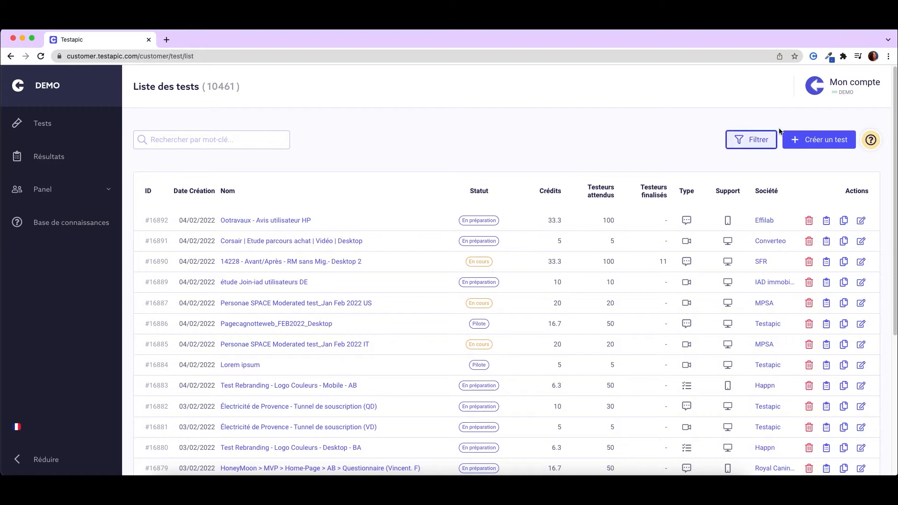
left_click(803, 144)
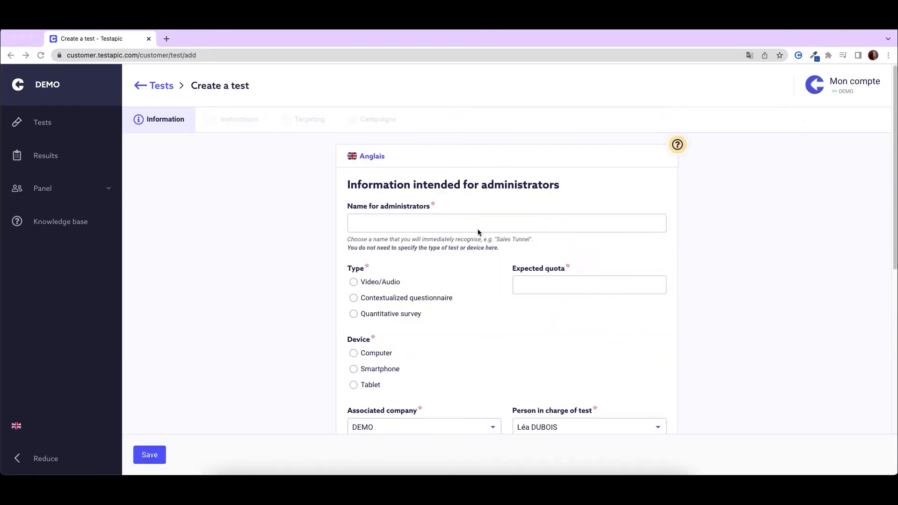
- Enter "Video test - Mobile - Home Page 2022 - Clients" as the test's name for administrators
left_click(477, 224)
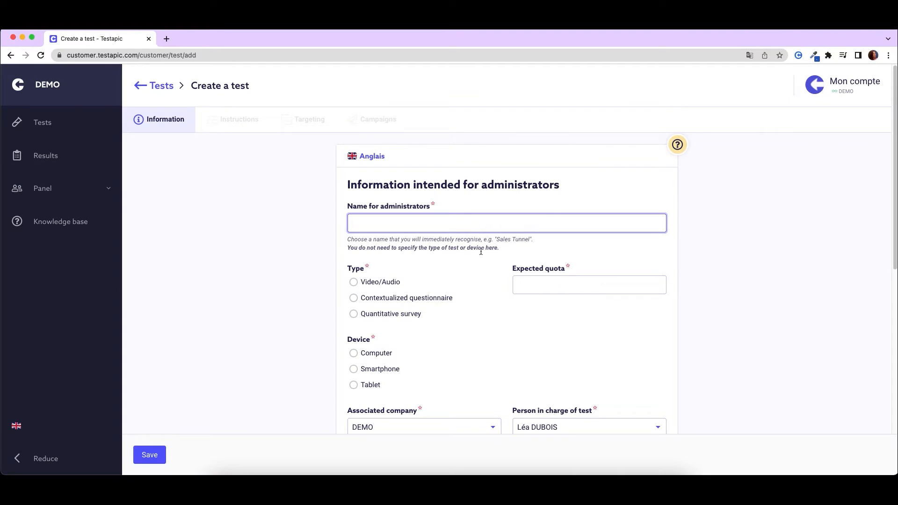
type("Video test - Mobile - Home Page 2")
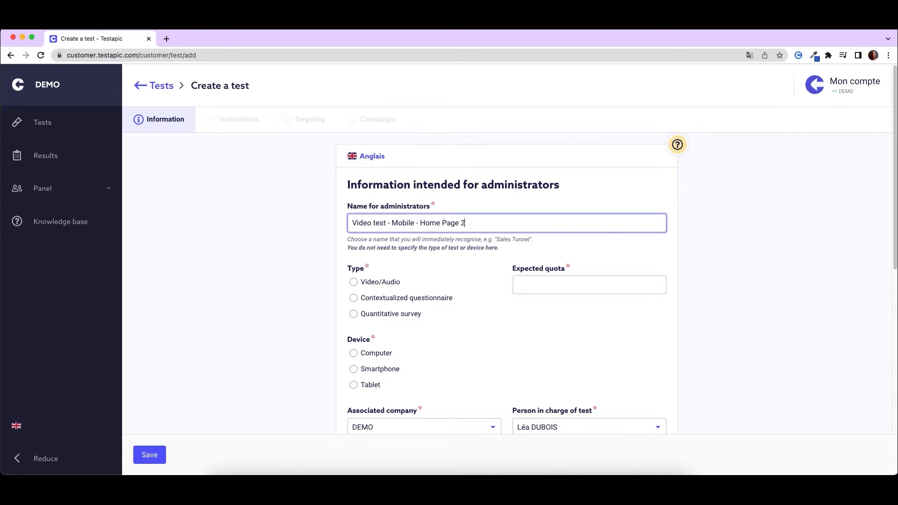
type("022 - Clients")
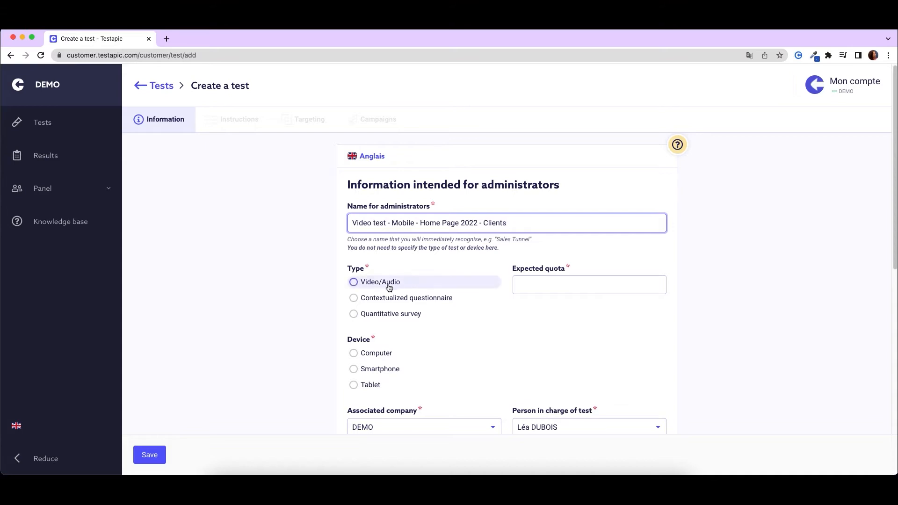
- Set the test type to Video/Audio and the device to Computer
left_click(368, 283)
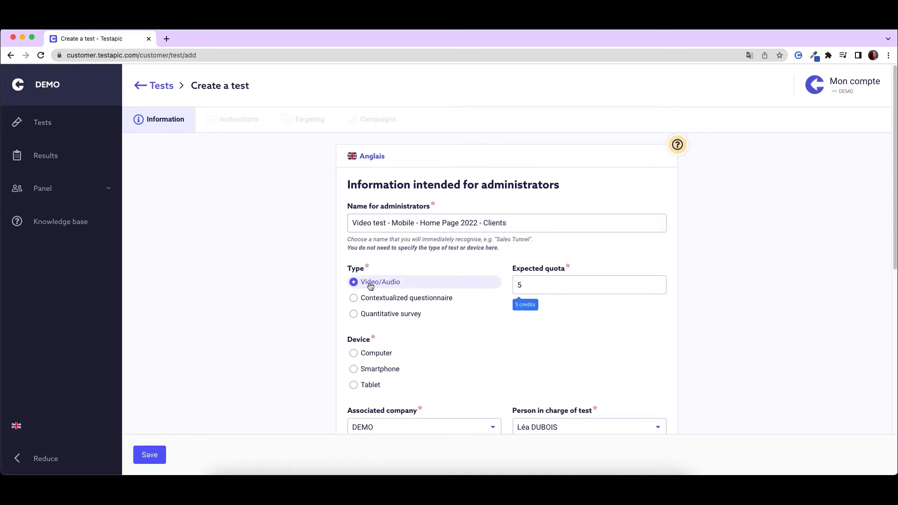
left_click(371, 298)
left_click(375, 314)
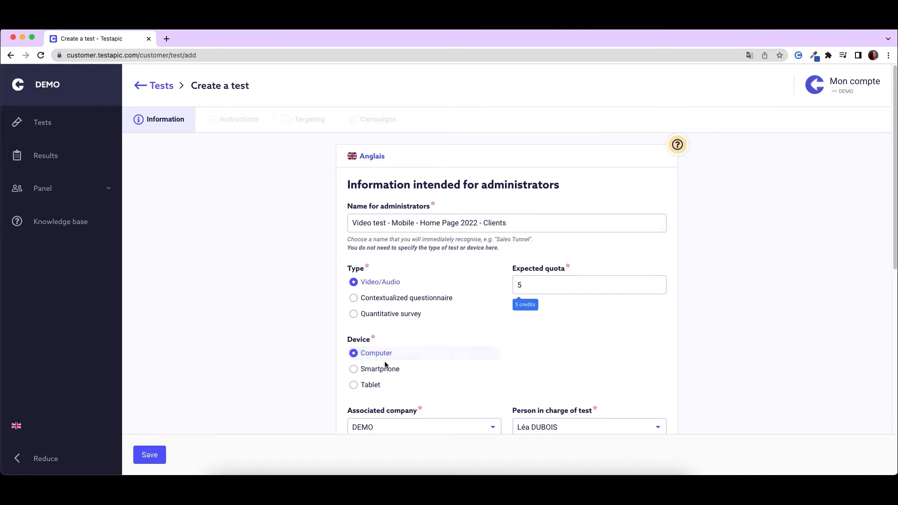
left_click(385, 368)
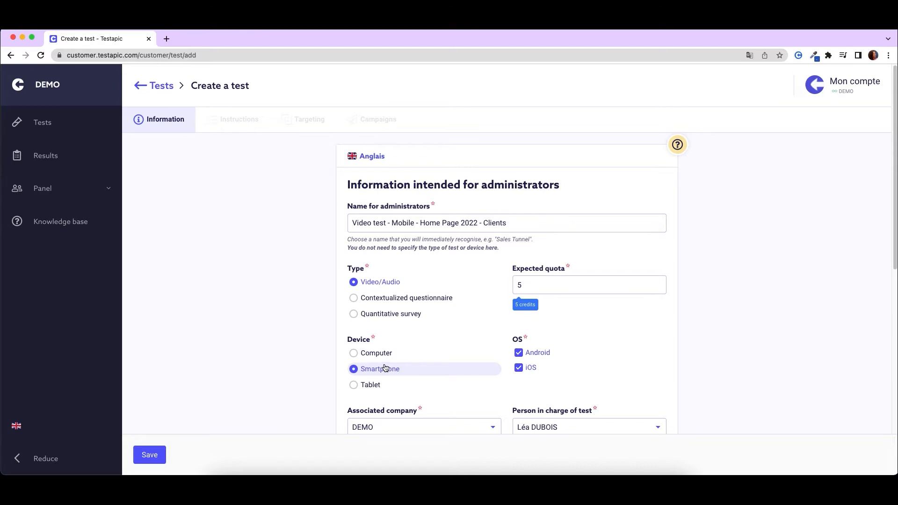
left_click(385, 358)
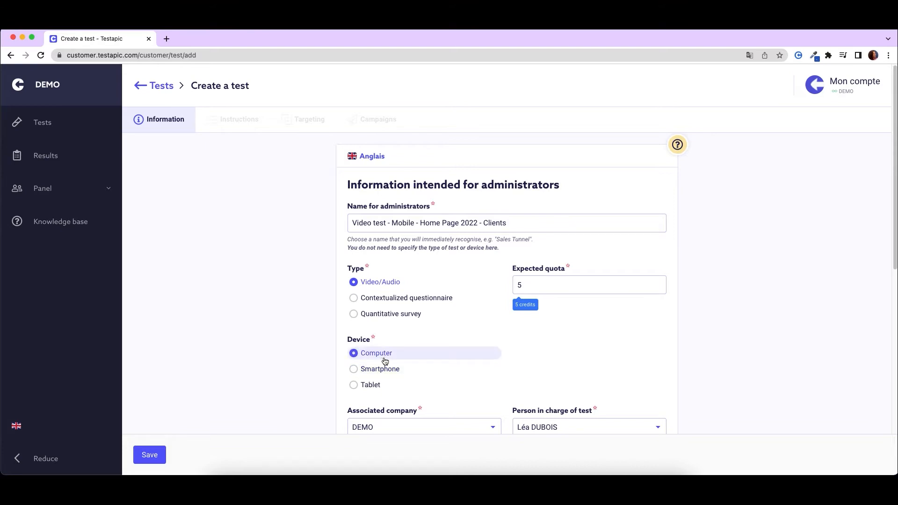
- Enter "Give us your opinion on this new home page !" as the test's name for testers
scroll(384, 361, "down", 1)
scroll(470, 363, "down", 5)
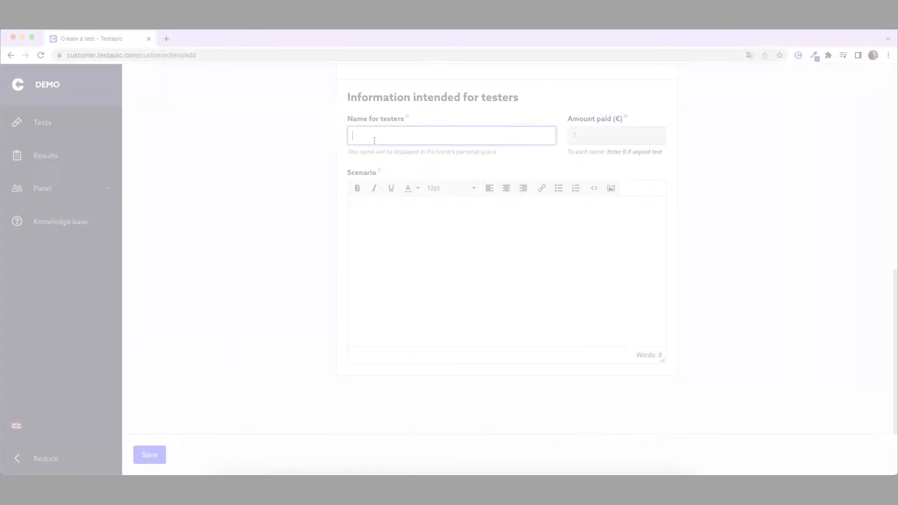
type("Give us")
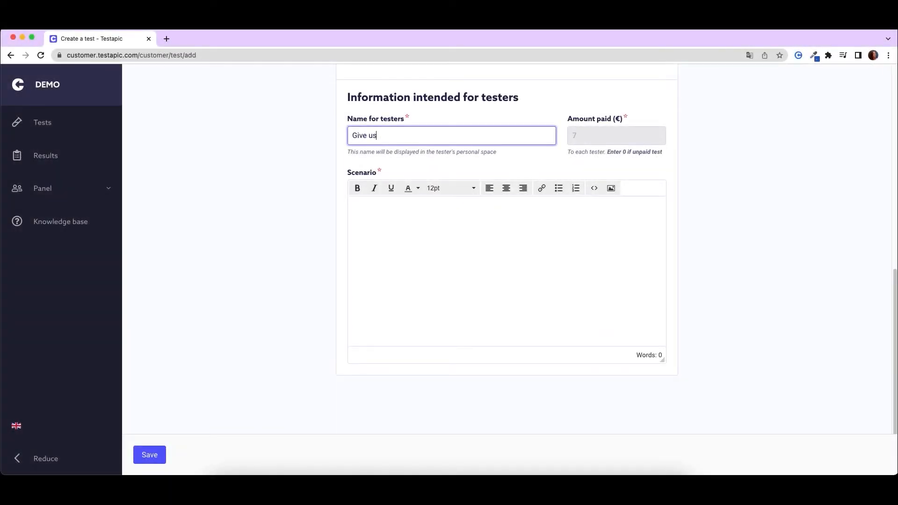
type(" your opinion on this new home page !")
- Write the scenario "Imagine this : you are looking for a new car and you arrive on this page..."
left_click(405, 253)
type("Imagine this : you are looking for a new car and you arrive on this page...")
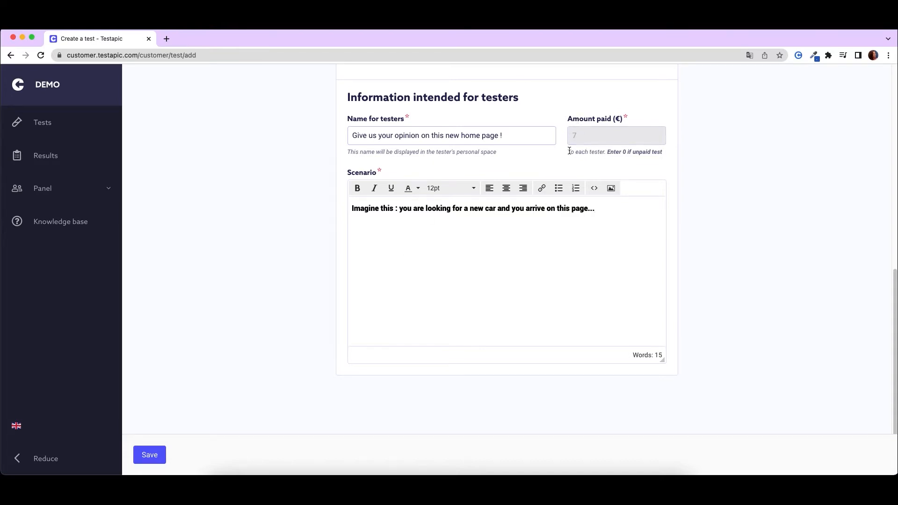
- Try the Contextualized questionnaire and Quantitative survey test types to compare their expected quotas
scroll(570, 155, "up", 3)
scroll(570, 155, "up", 6)
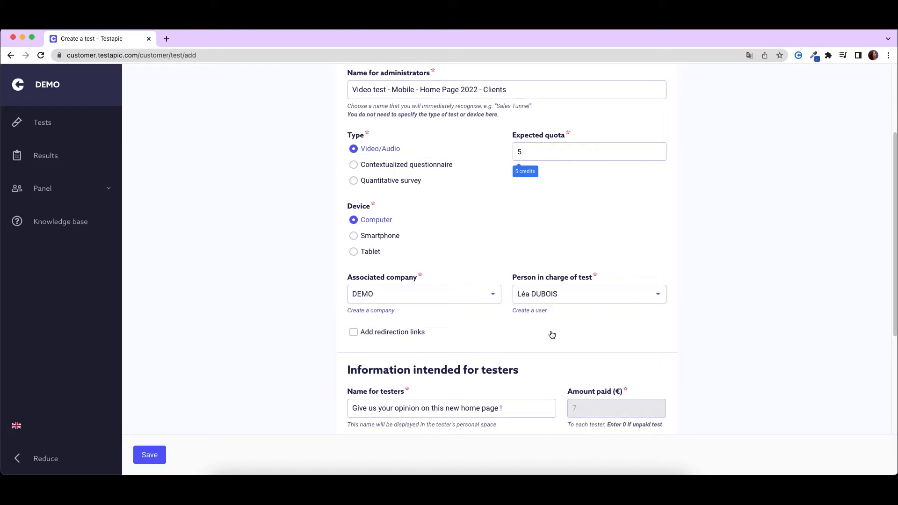
left_click(444, 173)
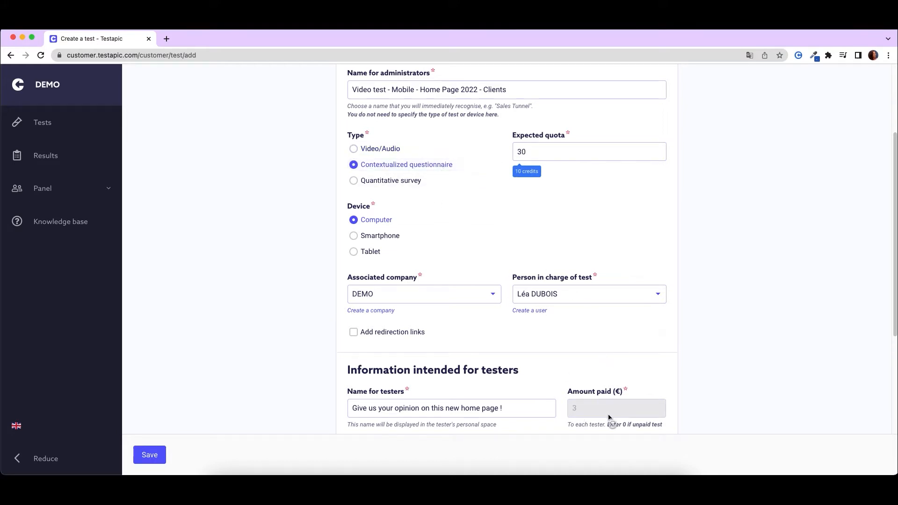
left_click(407, 179)
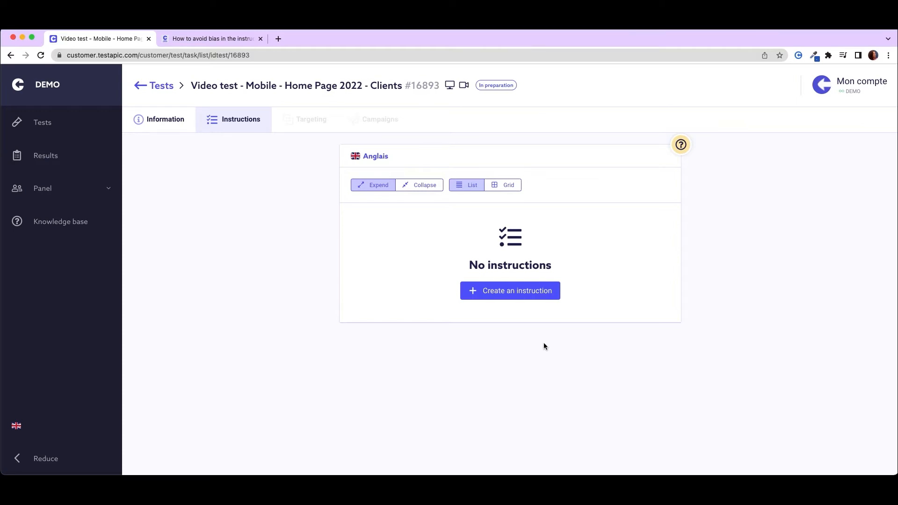
- Create an instruction reading "Before you click on anything, what is your spontaneous impression when you arrive on this website ?"
left_click(546, 298)
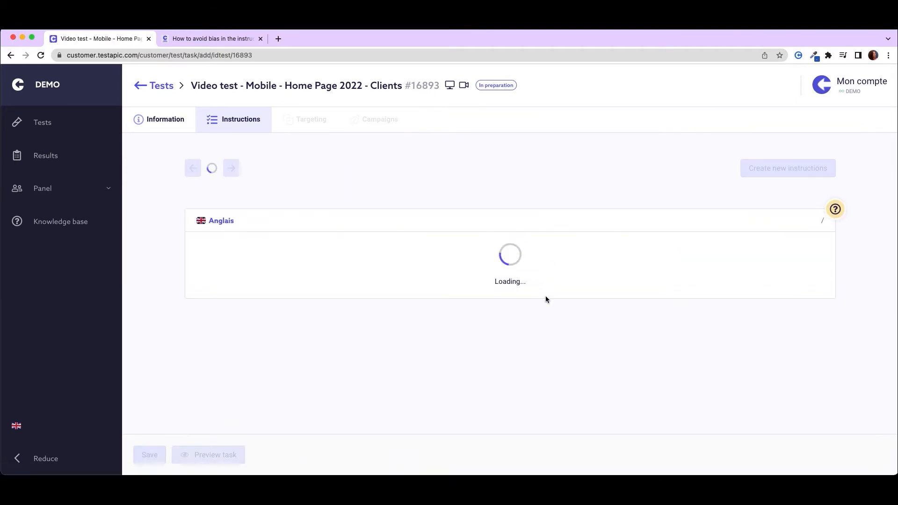
type("Before you click on")
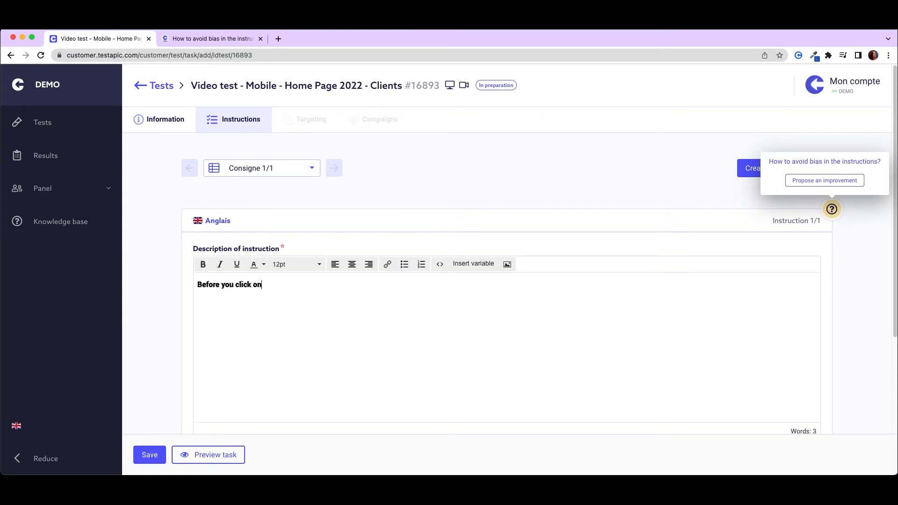
type(" anything, what is your s")
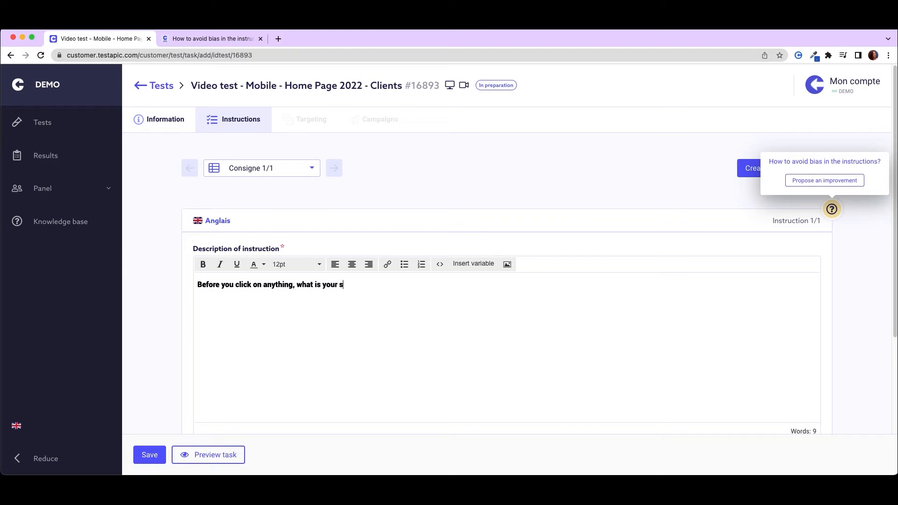
type("pontaneous impression whe")
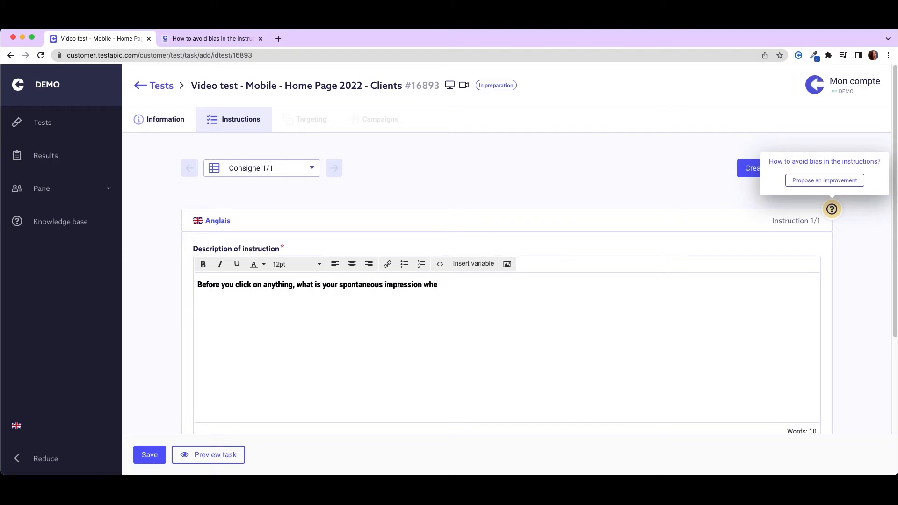
type("n you arrive on this website ?")
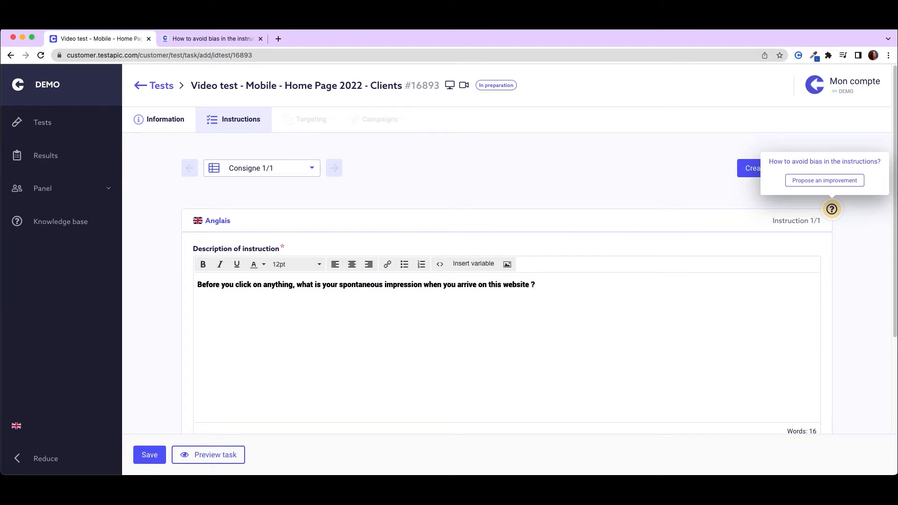
- Colour "Before you click on anything" red and "spontaneous impression" blue in the instruction text
left_click_drag(197, 285, 293, 285)
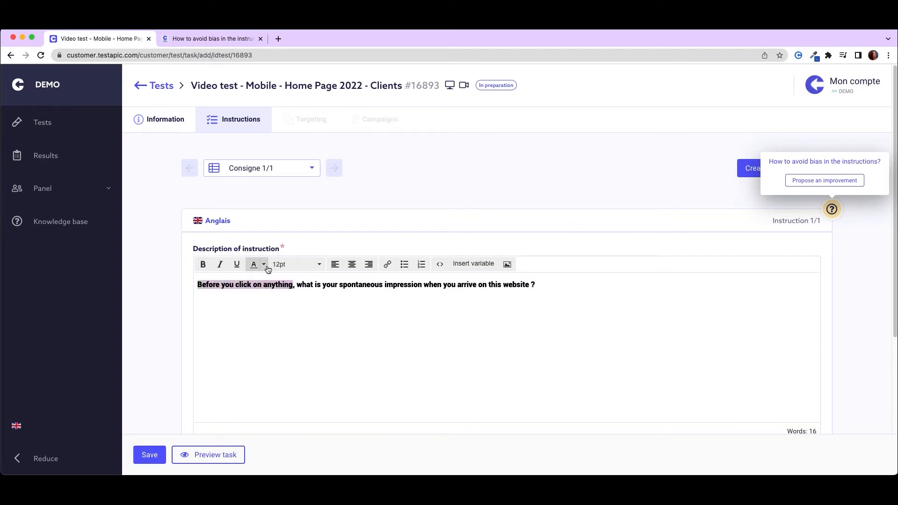
left_click(261, 264)
left_click(259, 301)
left_click_drag(340, 285, 425, 286)
- Add a bullet reading "Click here to open the website." above the question in the instruction
left_click(403, 266)
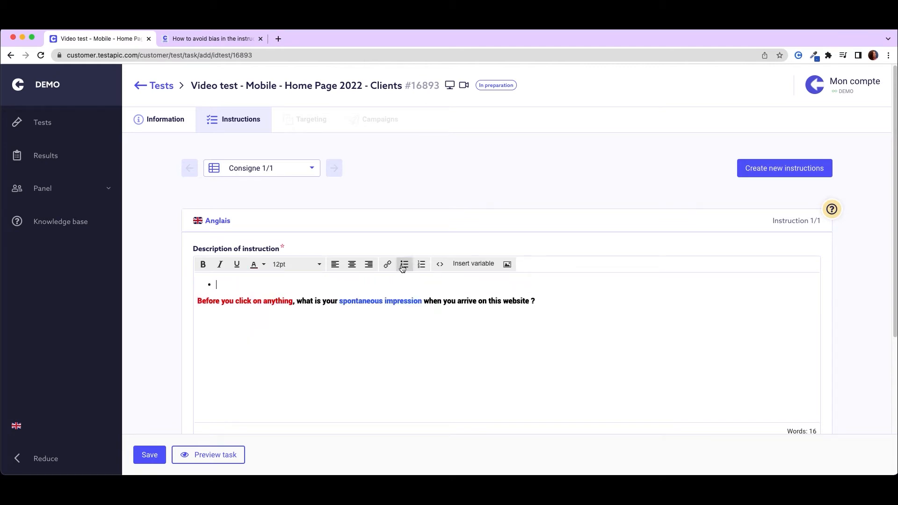
type("Click here to open the website")
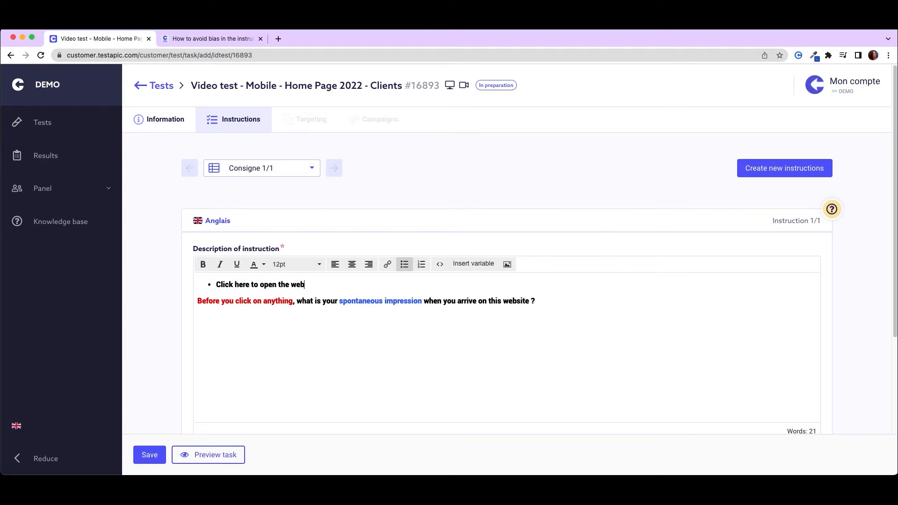
left_click_drag(216, 284, 251, 284)
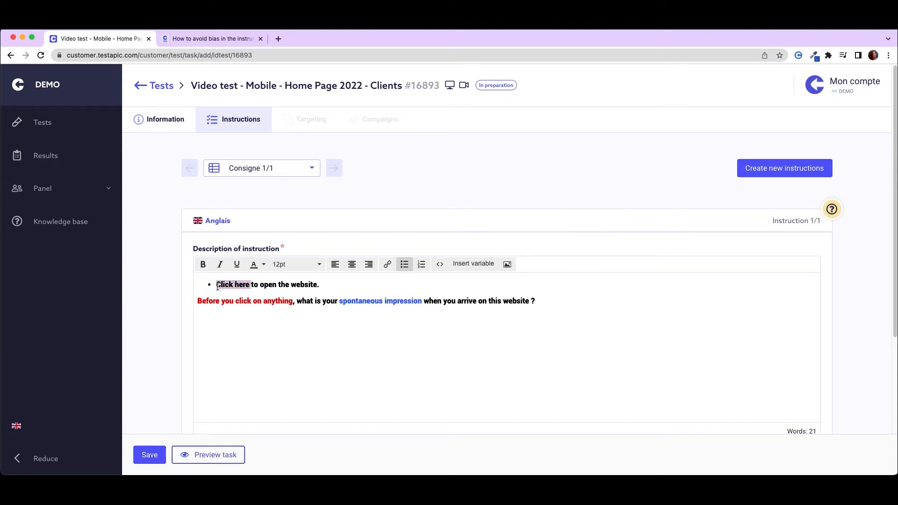
left_click(388, 264)
type("https://www.argos.co.uk/")
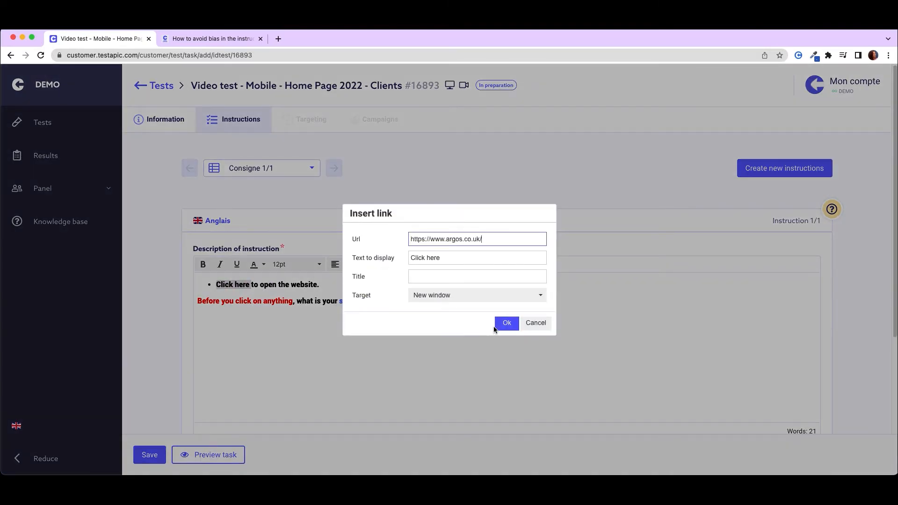
left_click(505, 322)
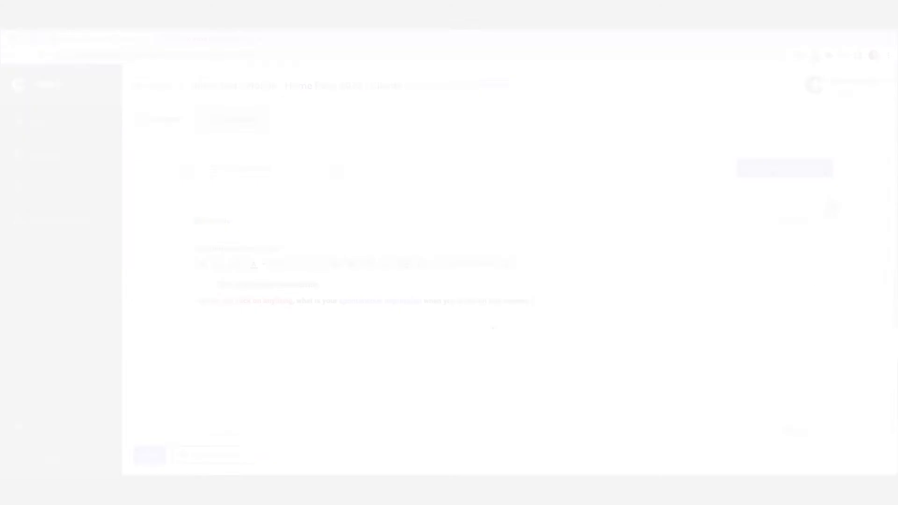
left_click(150, 454)
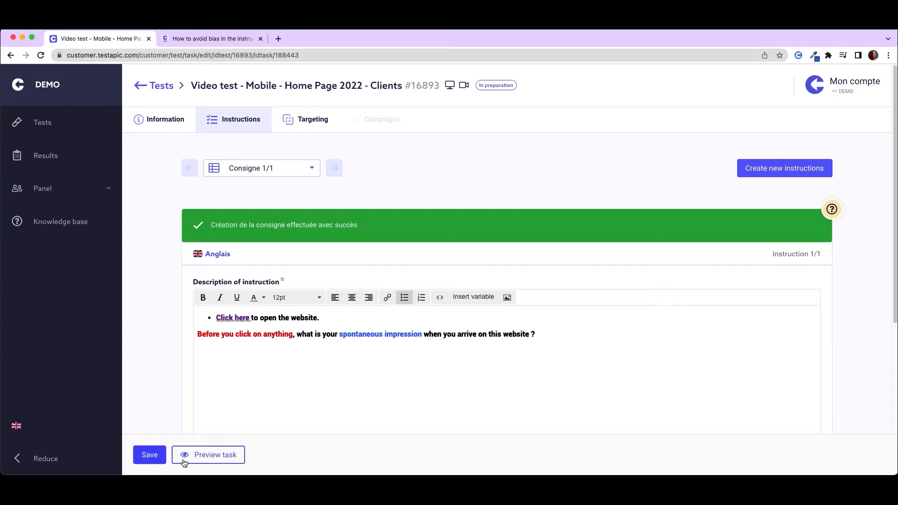
- Preview the task, display its first instruction and follow its link to the tested website
left_click(225, 463)
left_click(798, 56)
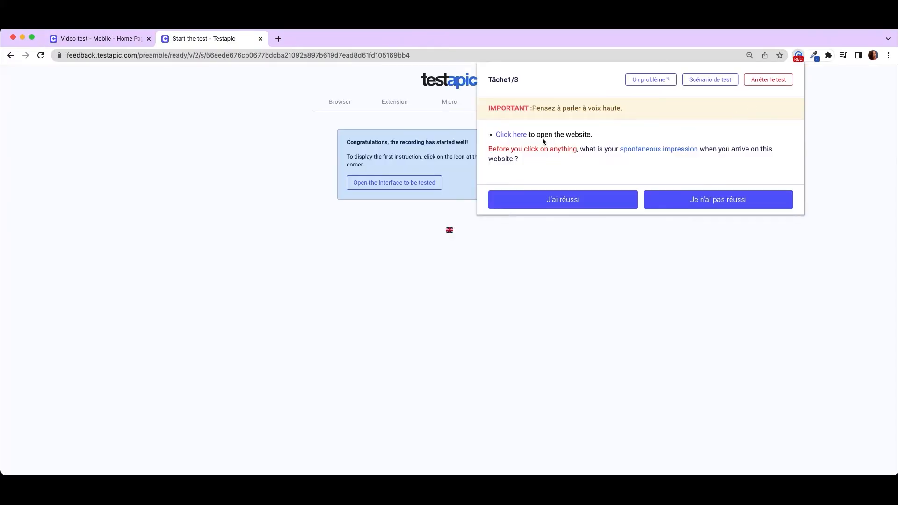
left_click(515, 135)
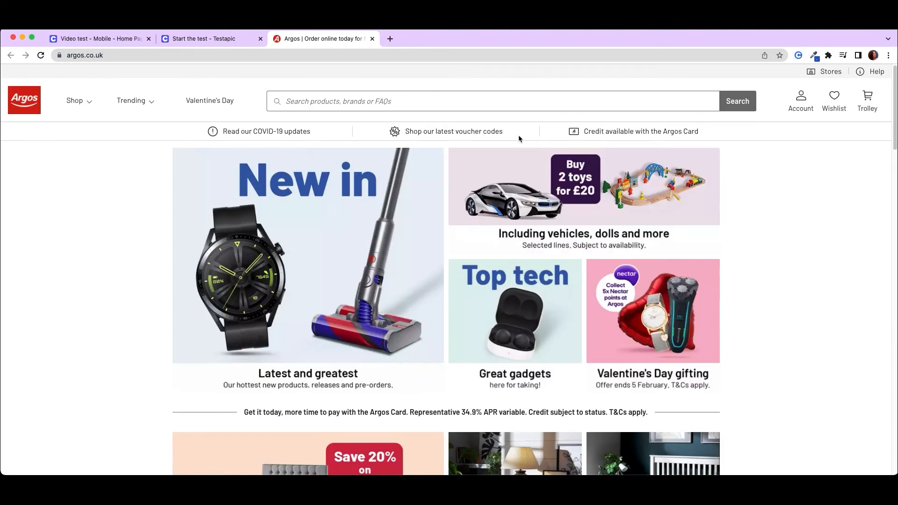
left_click(798, 56)
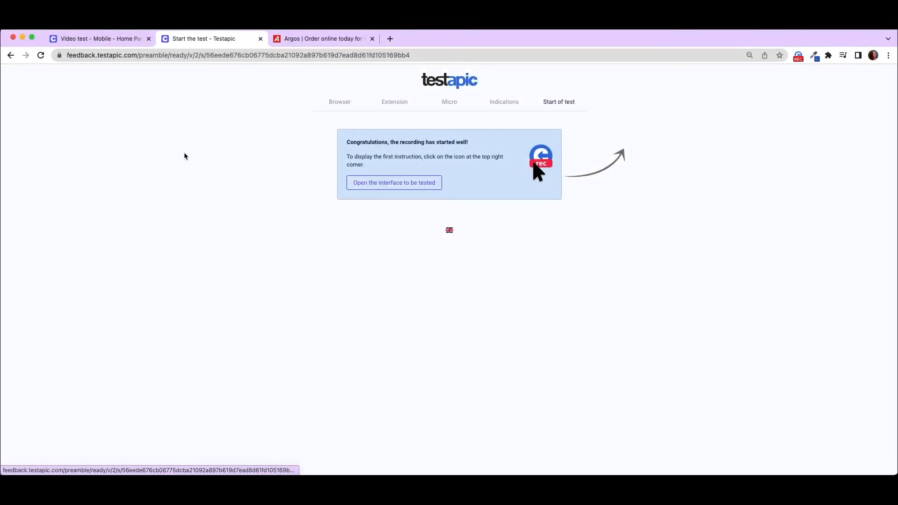
left_click(132, 38)
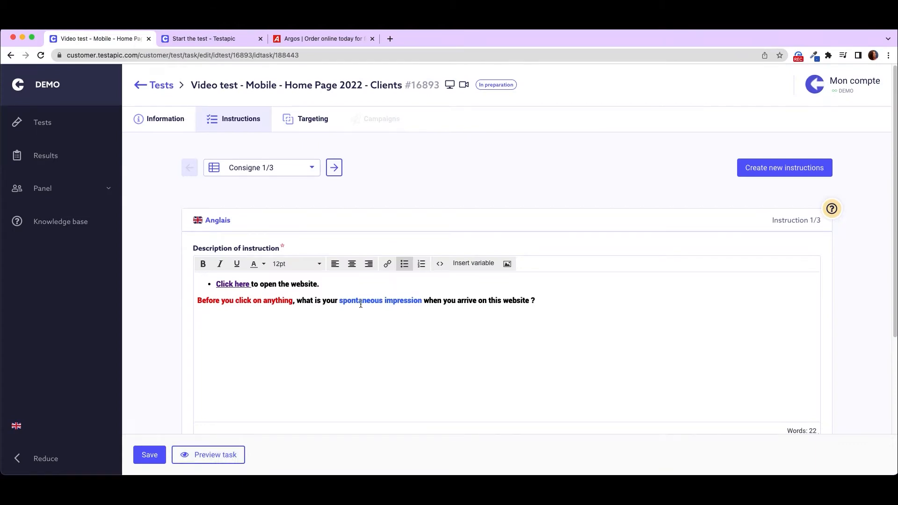
scroll(360, 303, "down", 5)
left_click(335, 334)
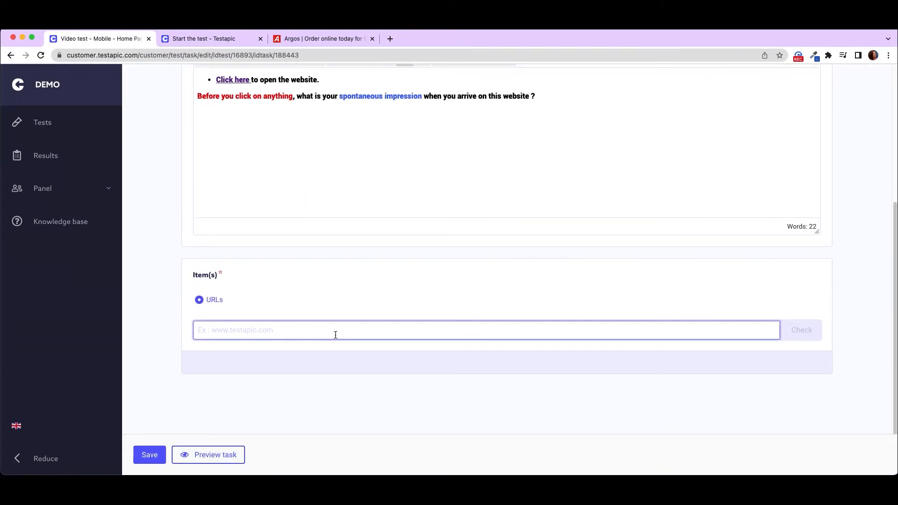
type("https://www.argos.co.uk/")
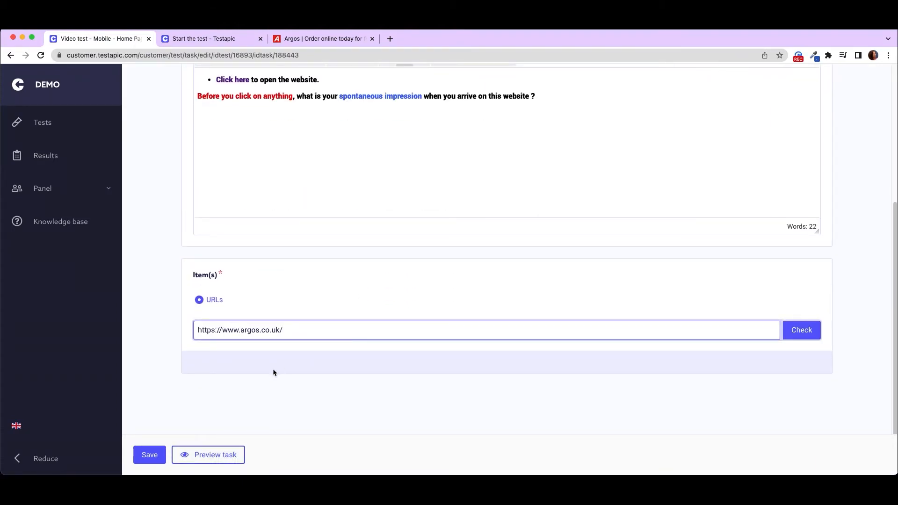
left_click(150, 454)
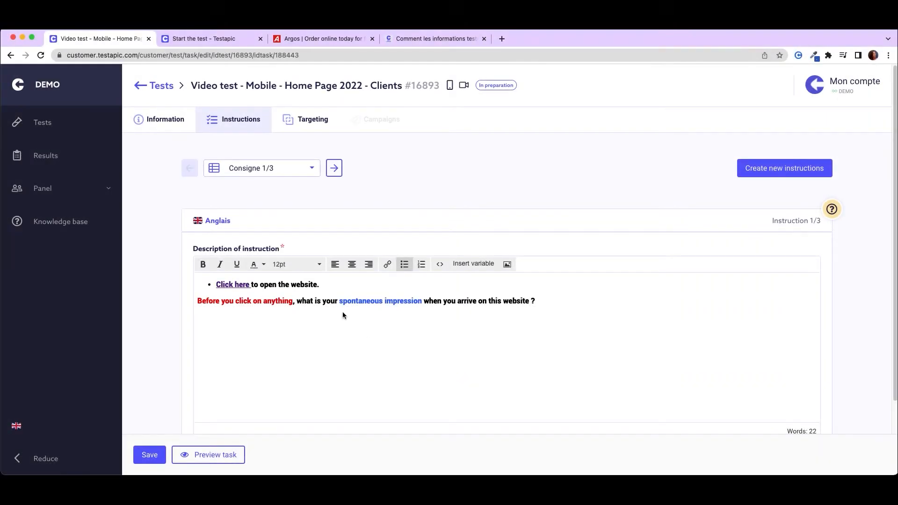
left_click_drag(211, 284, 575, 309)
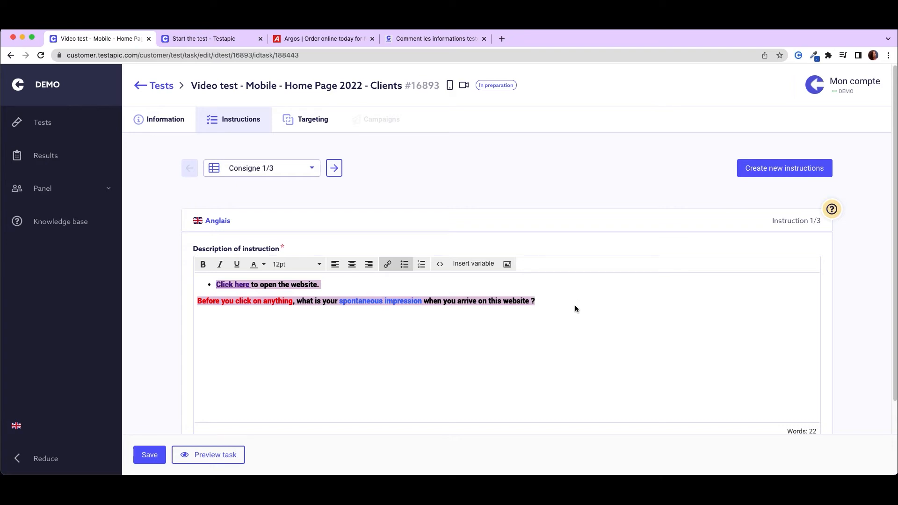
left_click(575, 307)
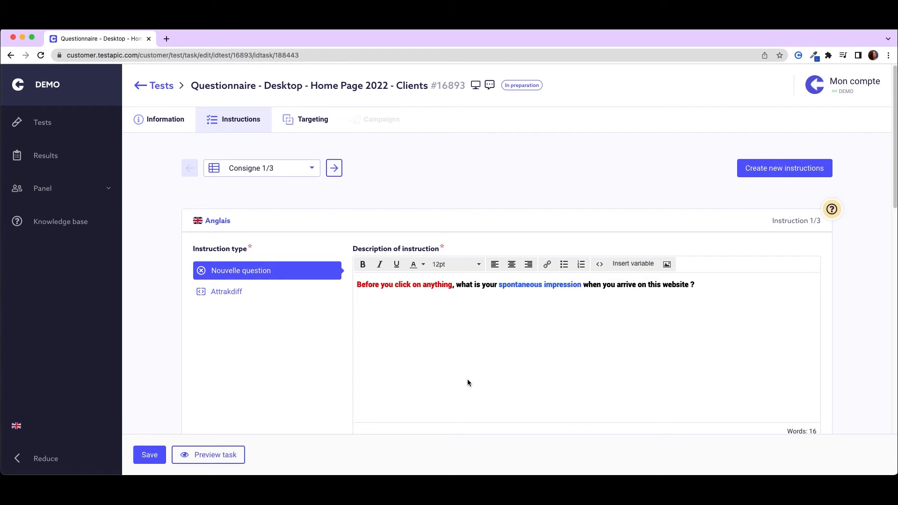
triple_click(428, 286)
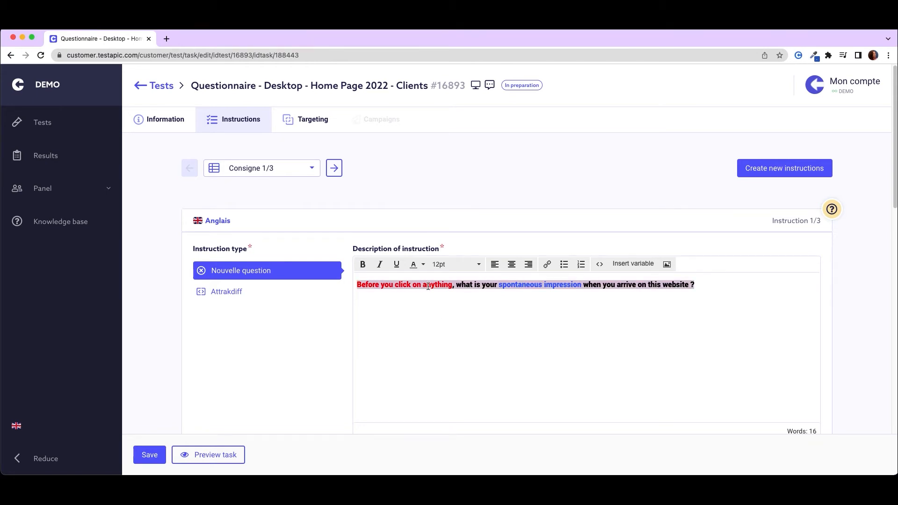
left_click(442, 323)
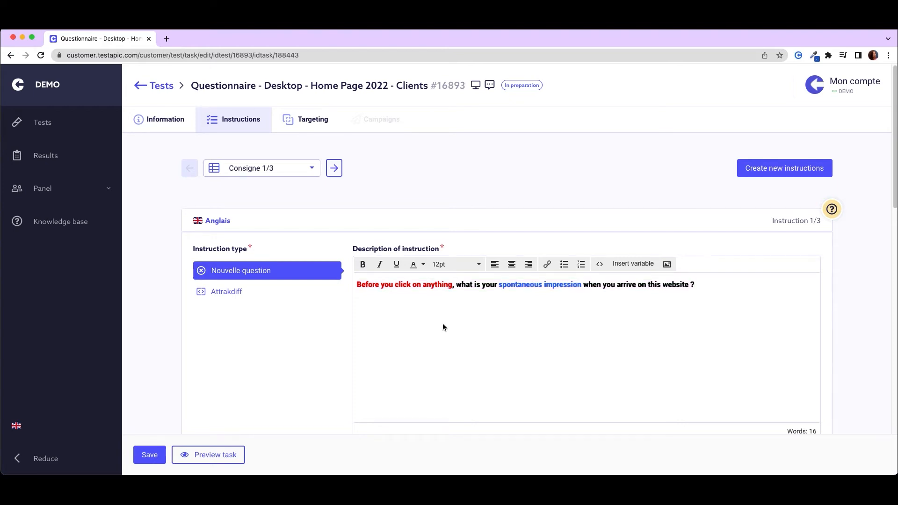
- Try Image as the first instruction's item type and set the type to URLs
scroll(443, 323, "down", 5)
left_click(244, 351)
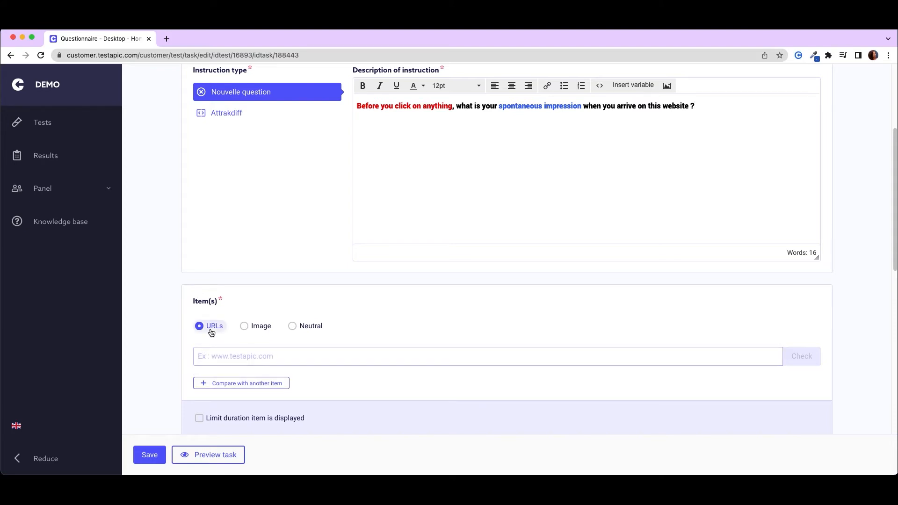
left_click(253, 328)
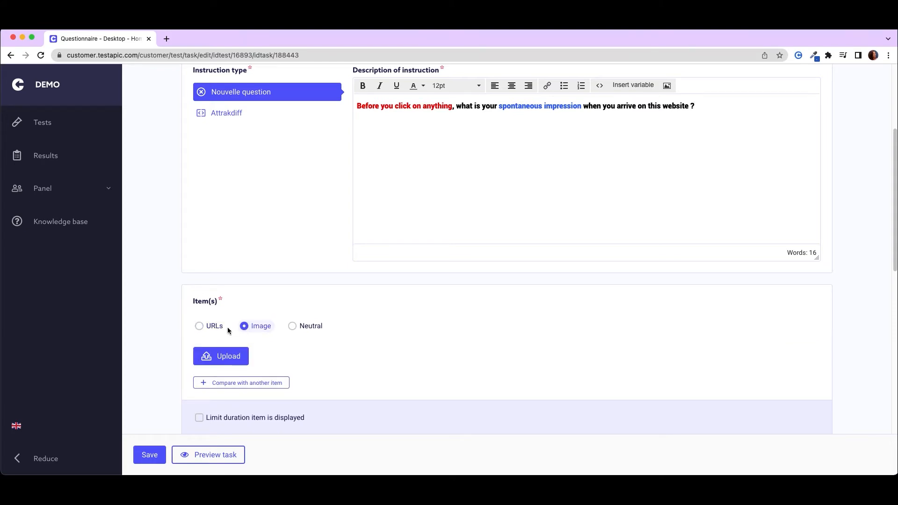
left_click(228, 328)
- Try limiting the item's display duration to 10, 30 and 60 seconds, and turn the limit off
scroll(226, 327, "down", 1)
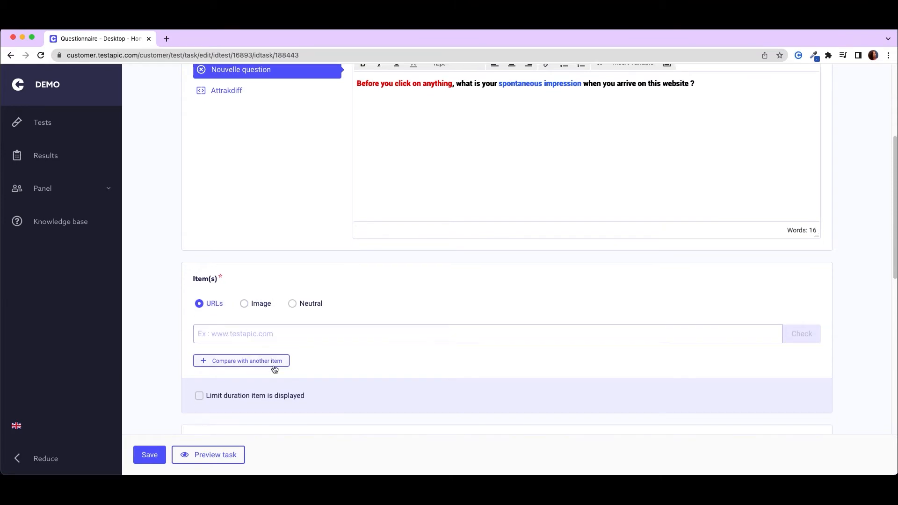
left_click(263, 396)
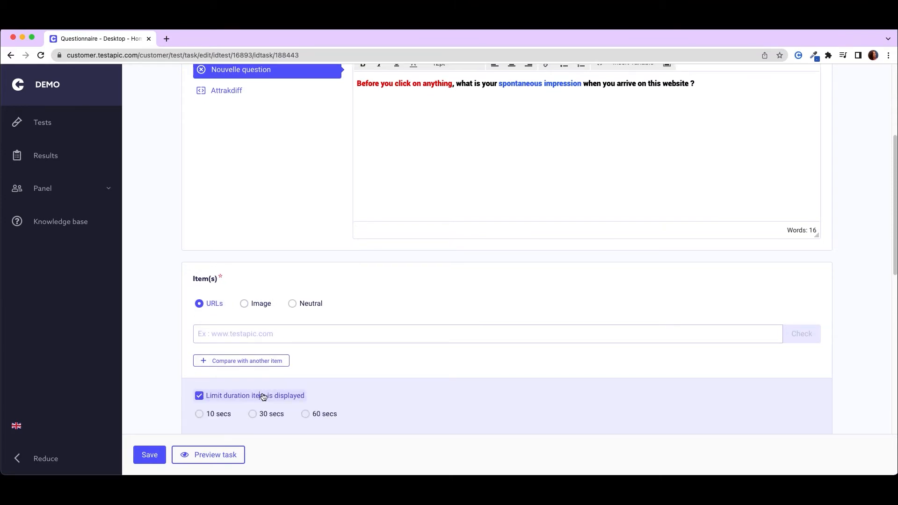
scroll(263, 396, "down", 1)
left_click(226, 388)
left_click(278, 389)
left_click(317, 388)
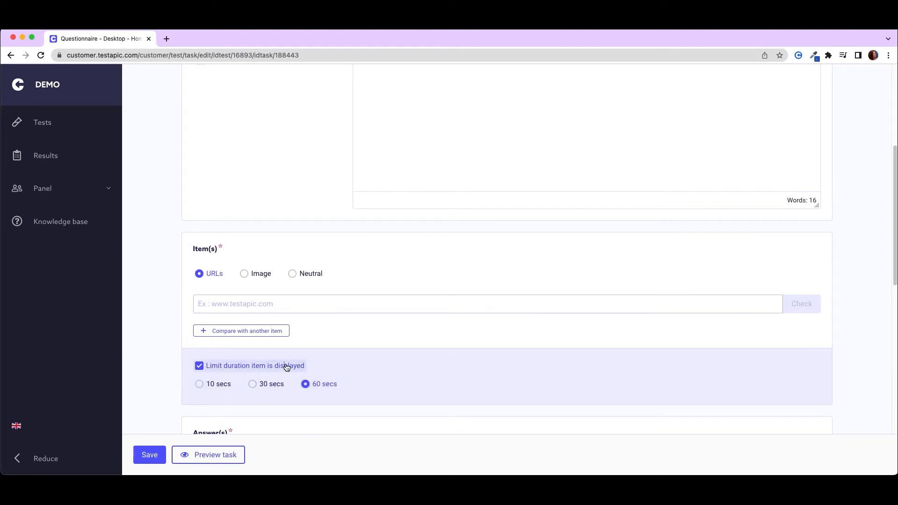
left_click(287, 367)
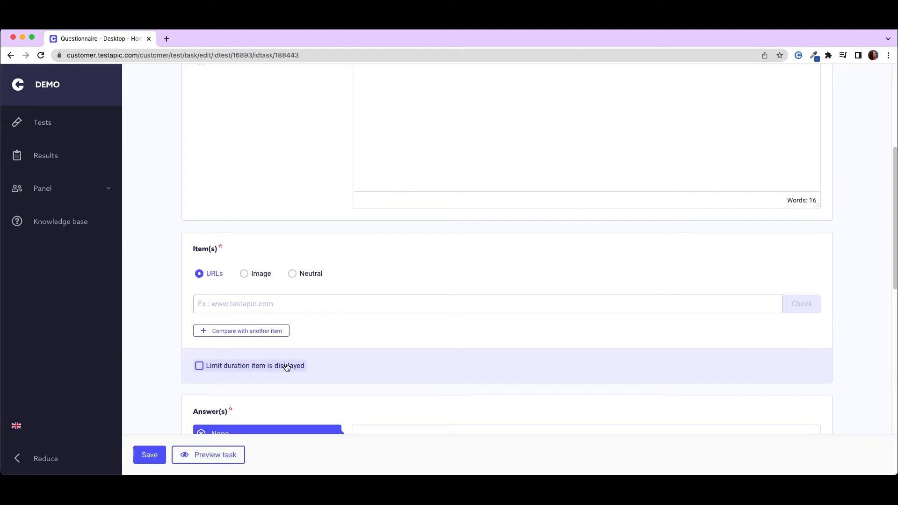
left_click(274, 331)
left_click(337, 306)
type("https://www.asos.com/")
left_click(282, 401)
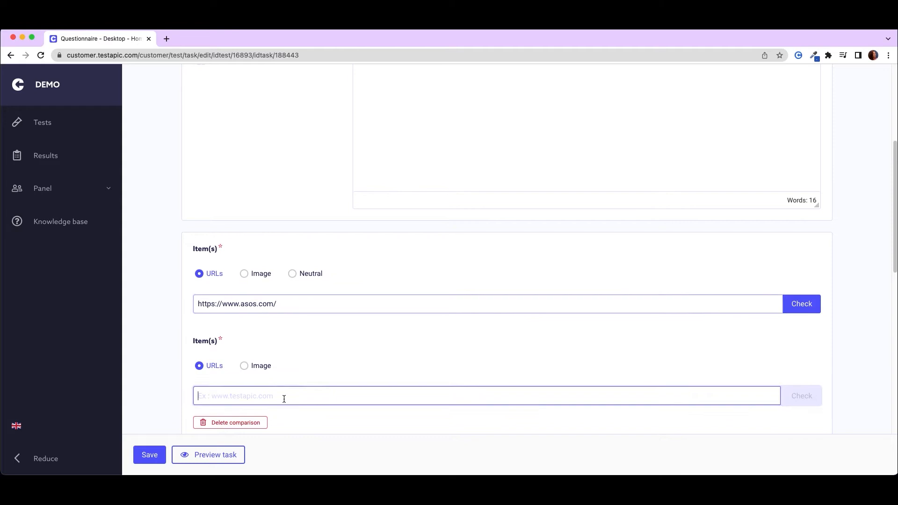
type("https://www.ralphlauren.com/")
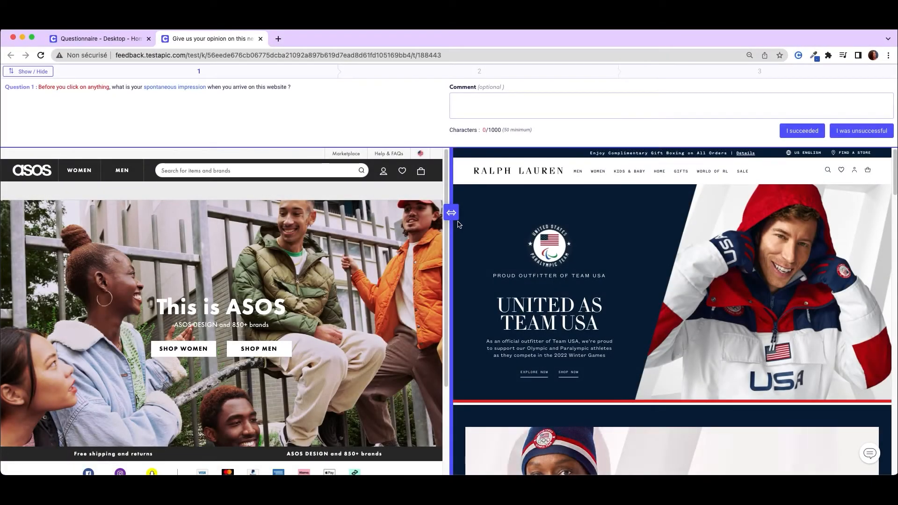
left_click_drag(451, 213, 606, 215)
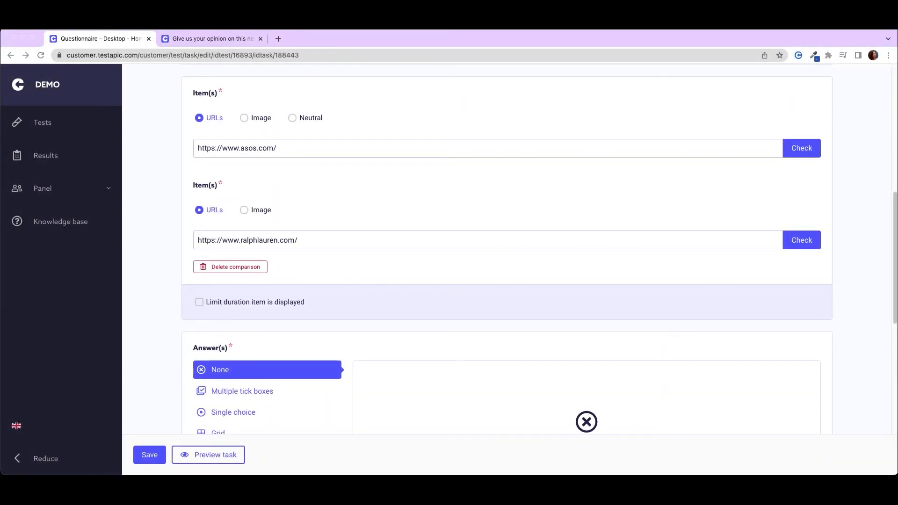
- Examine the example shown for each closed answer type, from multiple tick boxes to sorting
left_click(648, 302)
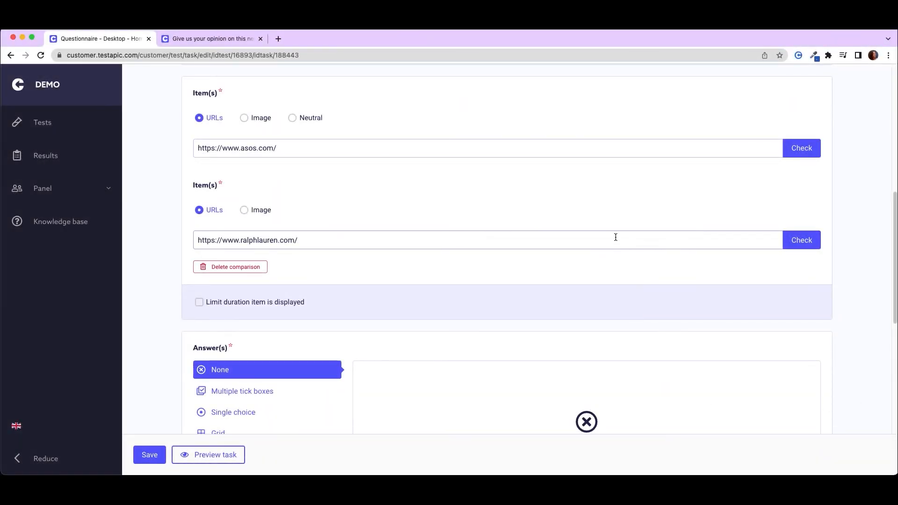
scroll(616, 236, "down", 5)
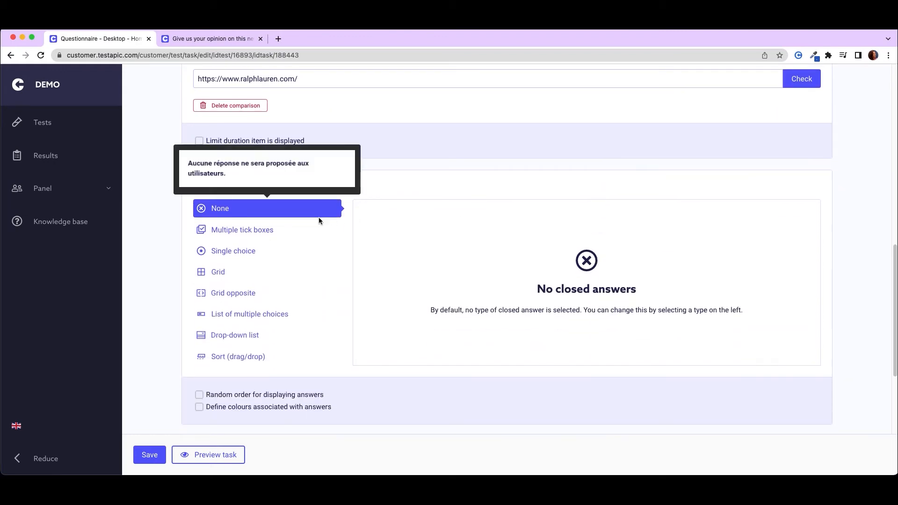
mouse_move(318, 230)
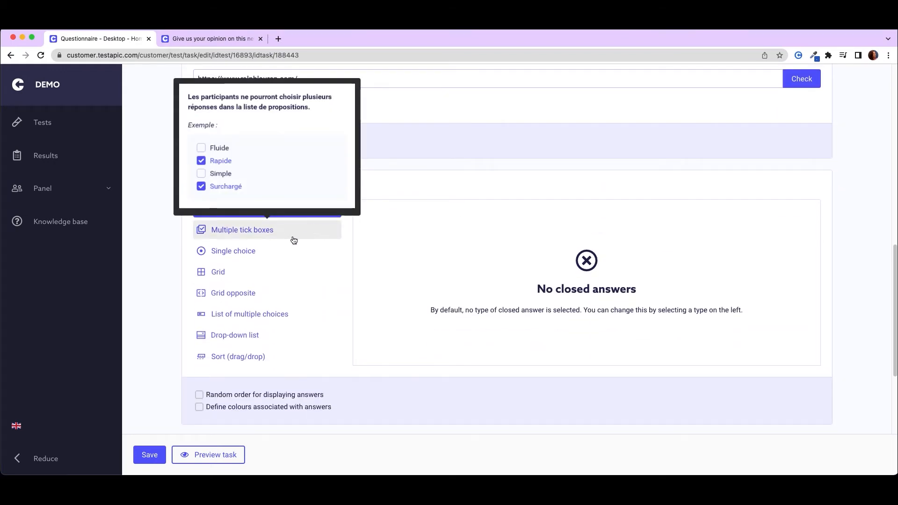
mouse_move(271, 255)
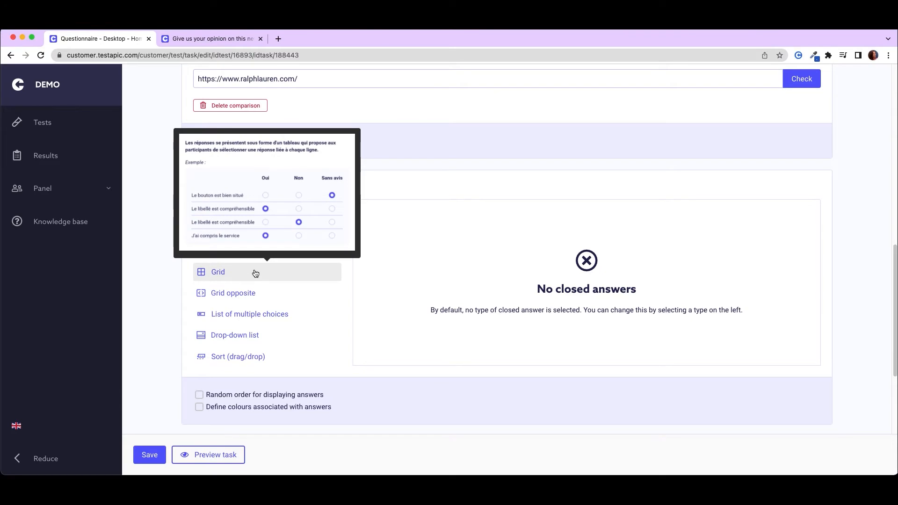
mouse_move(252, 297)
mouse_move(255, 314)
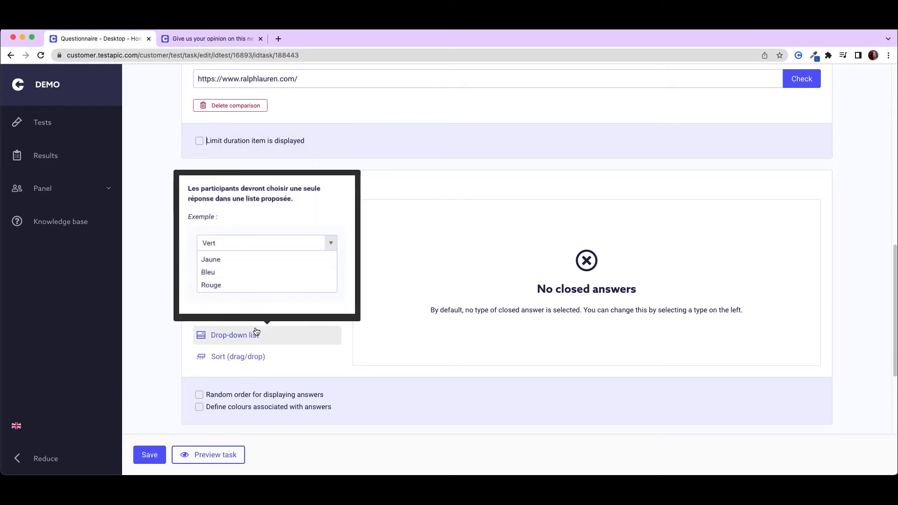
mouse_move(260, 358)
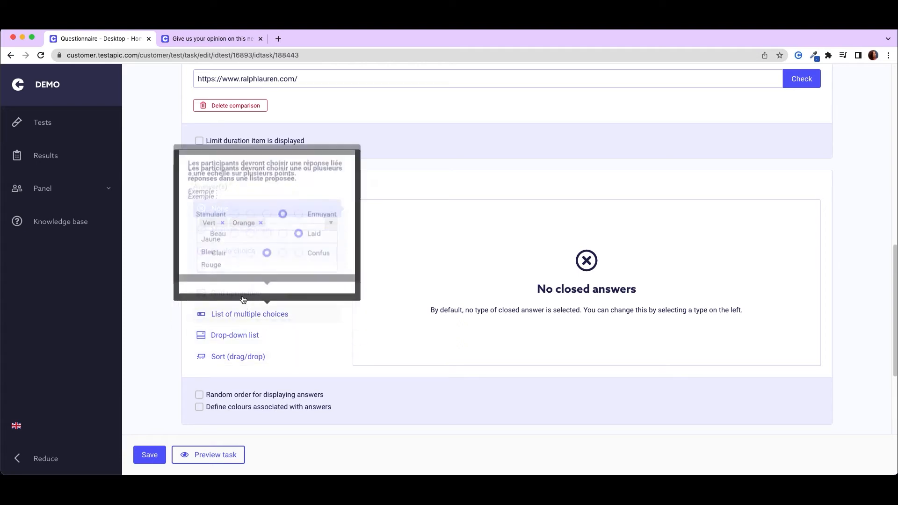
- Choose multiple tick boxes as the answer type and add "My account icon" as the fourth answer
left_click(242, 234)
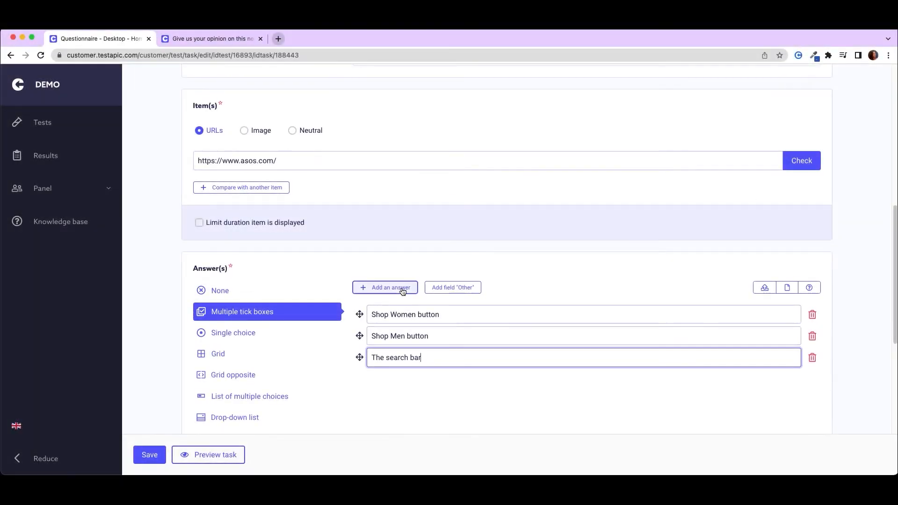
left_click(385, 287)
left_click(425, 378)
type("My account icon")
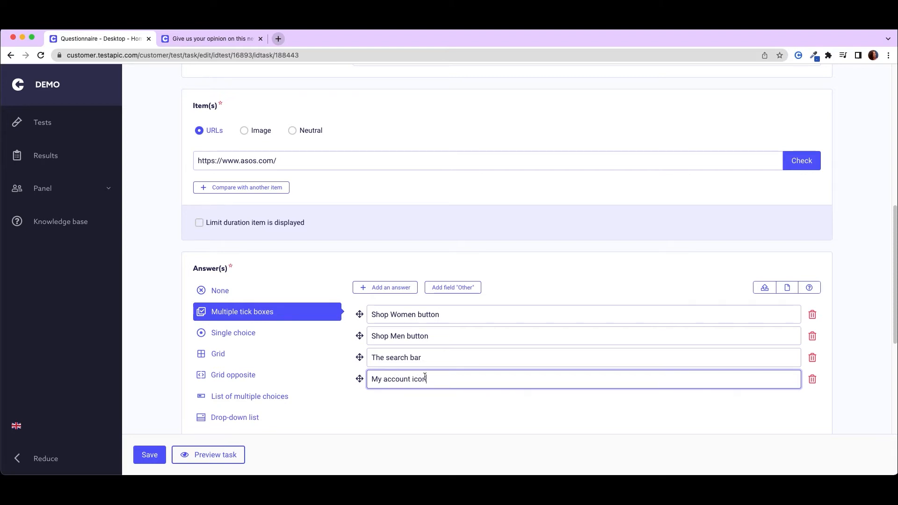
- Enable random order for displaying answers and colours associated with answers
scroll(430, 404, "down", 3)
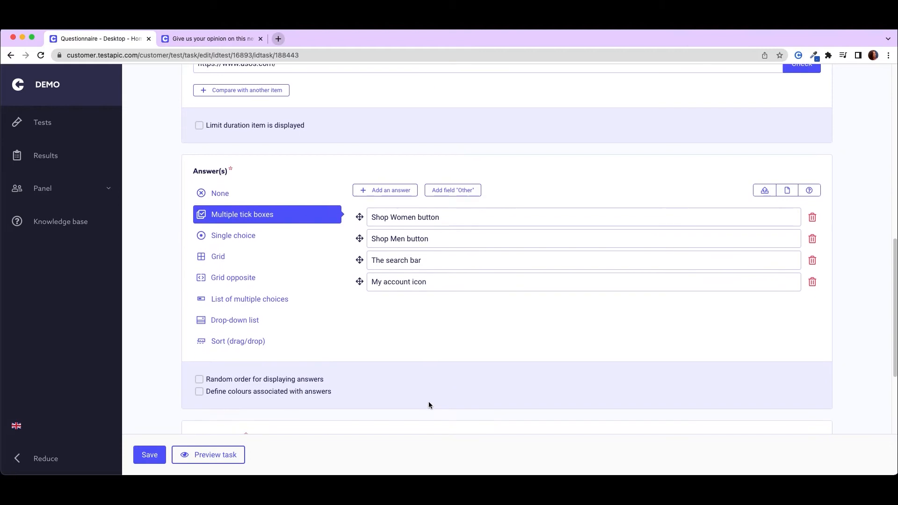
left_click(304, 379)
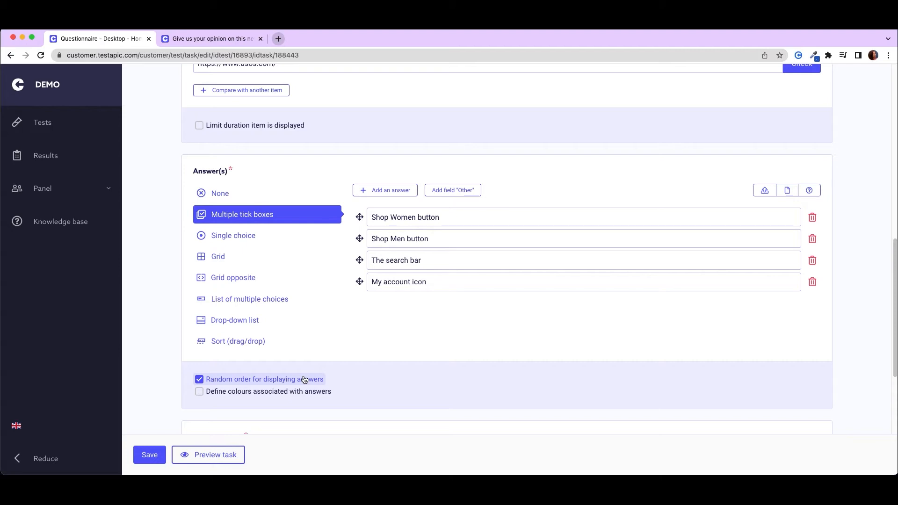
left_click(280, 391)
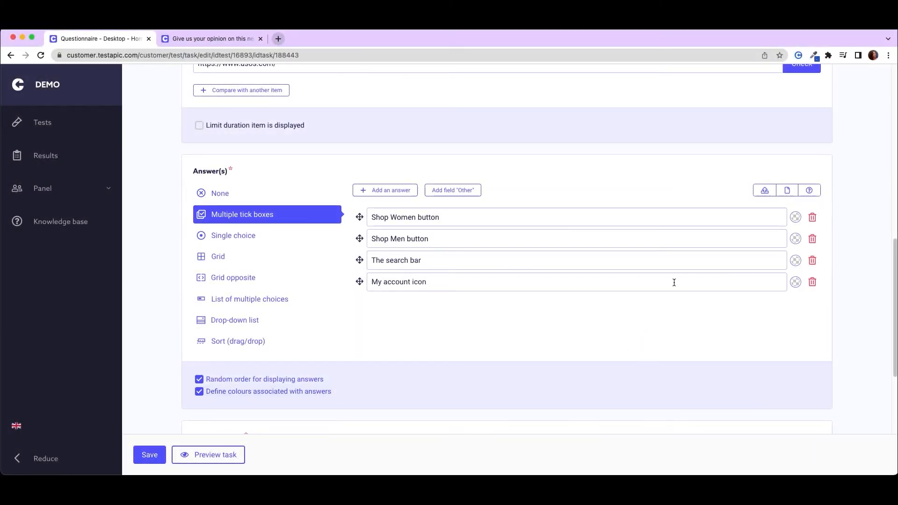
- Assign orange to "Shop Women button", pink-red to "Shop Men button", dark blue to "The search bar" and teal to "My account icon"
left_click(796, 218)
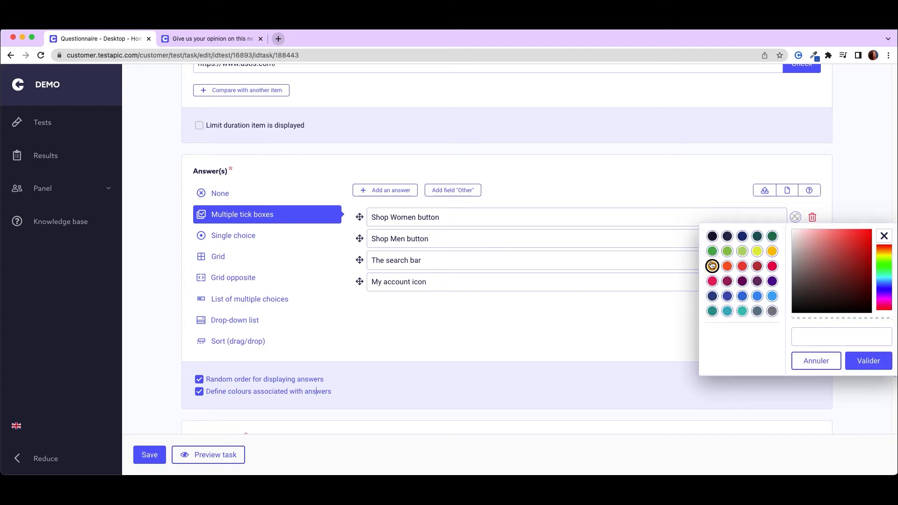
left_click(712, 266)
left_click(795, 239)
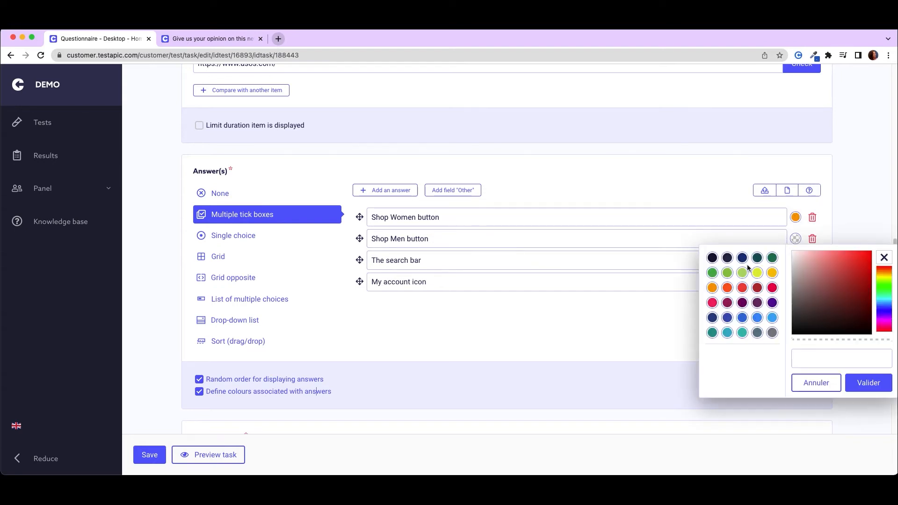
left_click(712, 303)
left_click(794, 262)
left_click(712, 339)
left_click(796, 282)
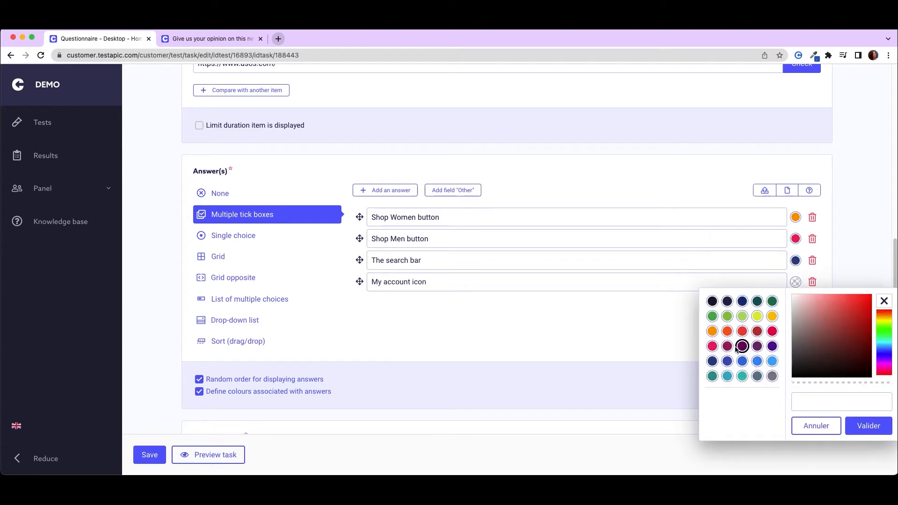
left_click(712, 376)
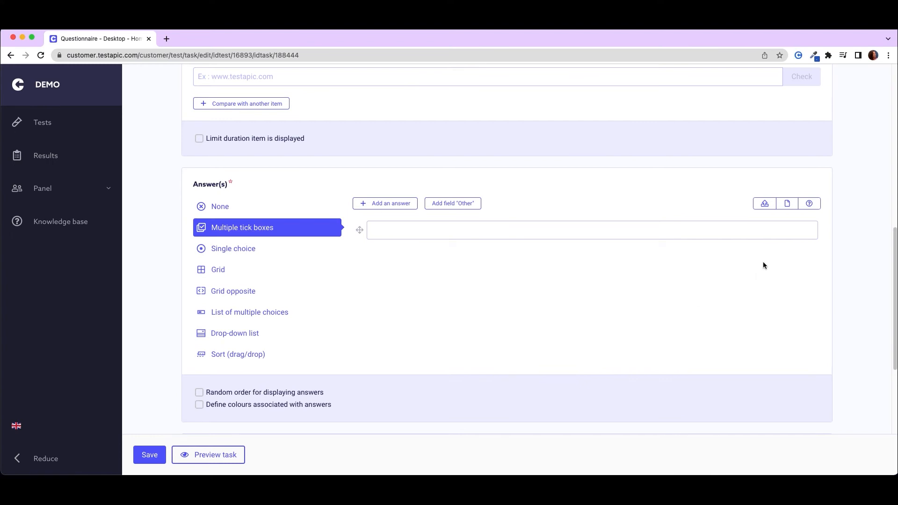
- Import the answers from "Instruction answer no. 1" into the second instruction's multiple tick boxes
left_click(810, 206)
left_click(611, 265)
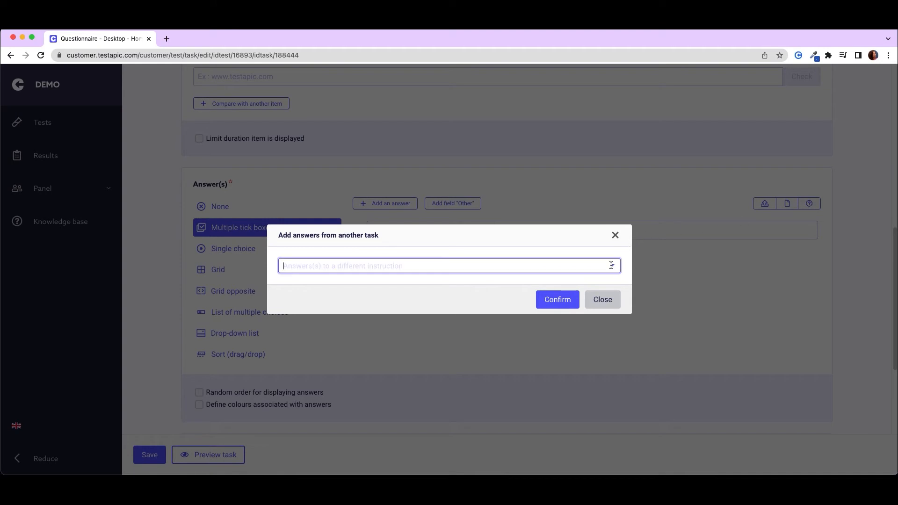
left_click(403, 287)
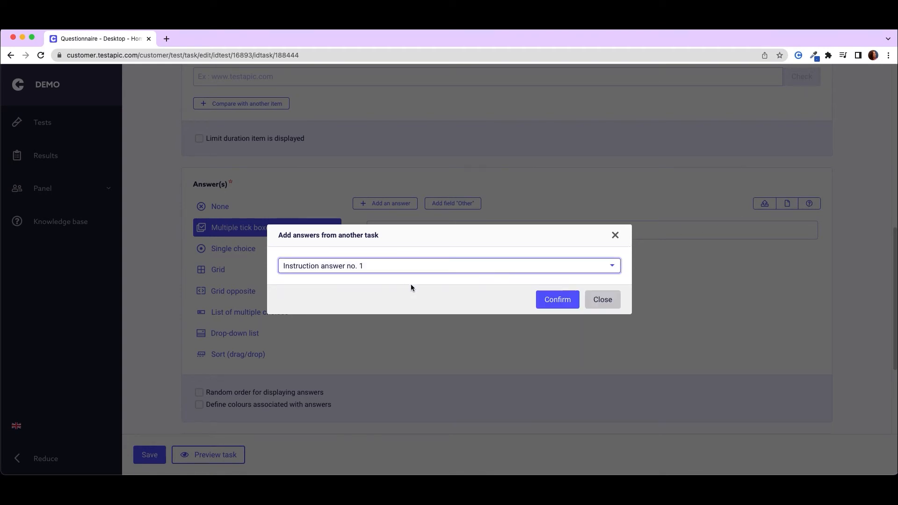
left_click(554, 299)
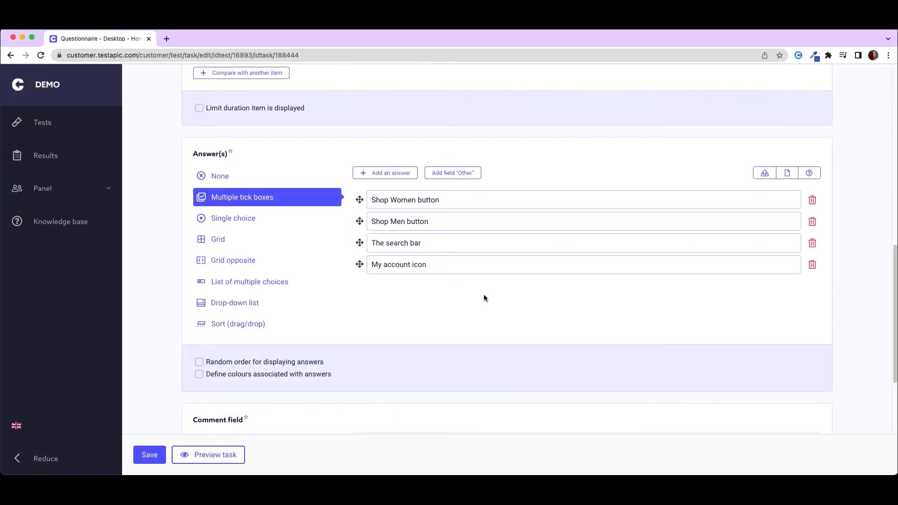
- Add an "Other" field to the answers and tick it in the preview to start specifying an answer
left_click(473, 172)
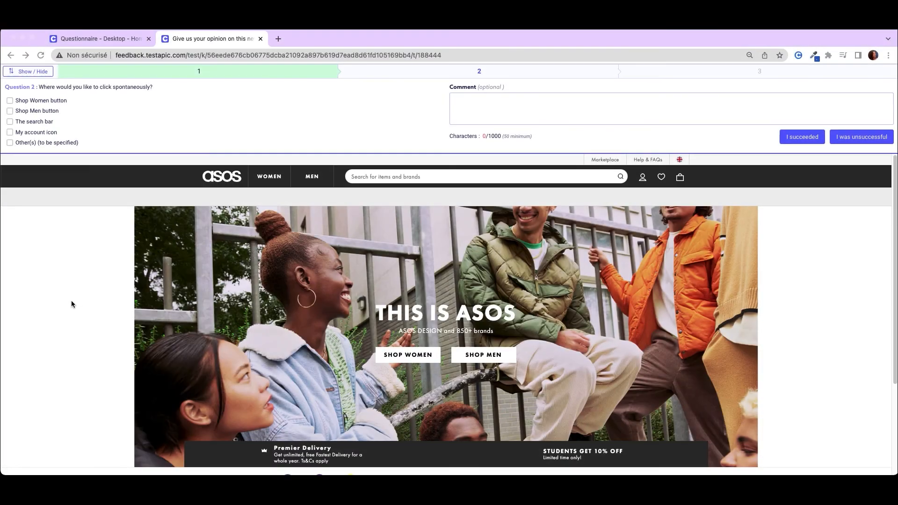
left_click(71, 143)
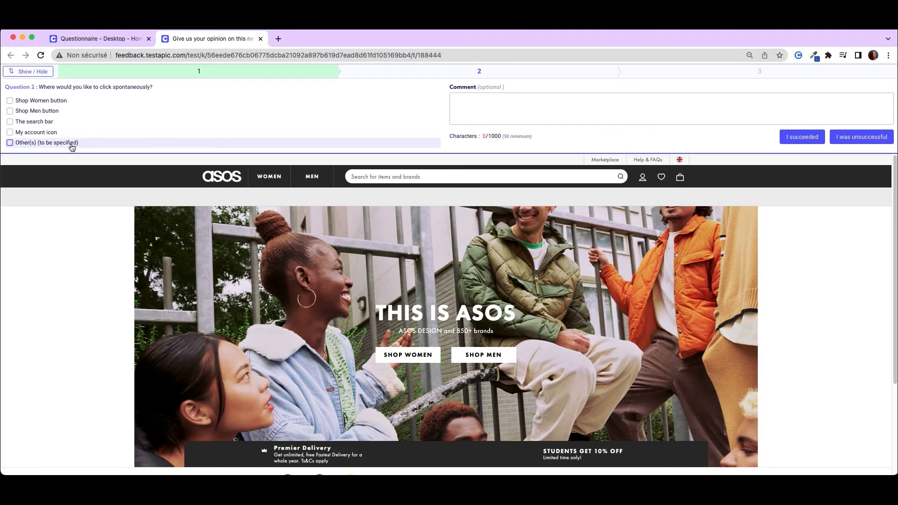
left_click(67, 170)
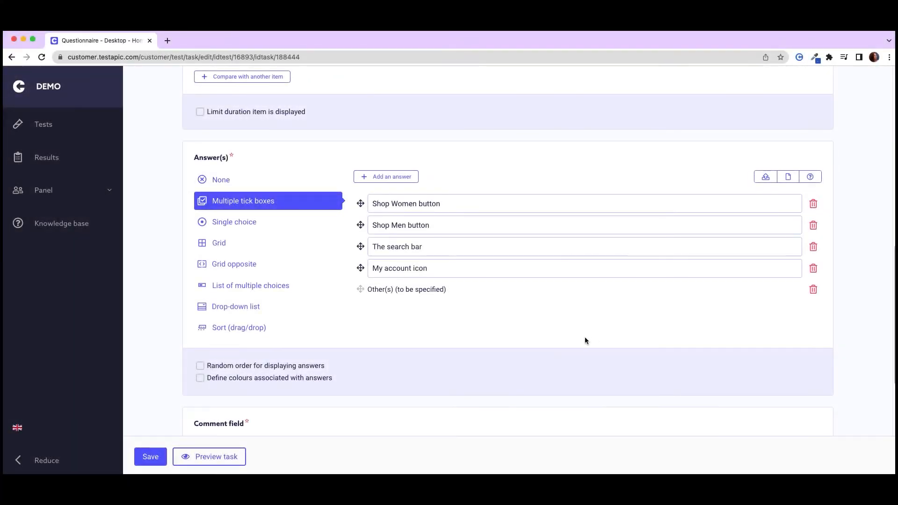
- Make the second instruction's multiline comment field mandatory for the tester and save the instruction
scroll(585, 338, "down", 5)
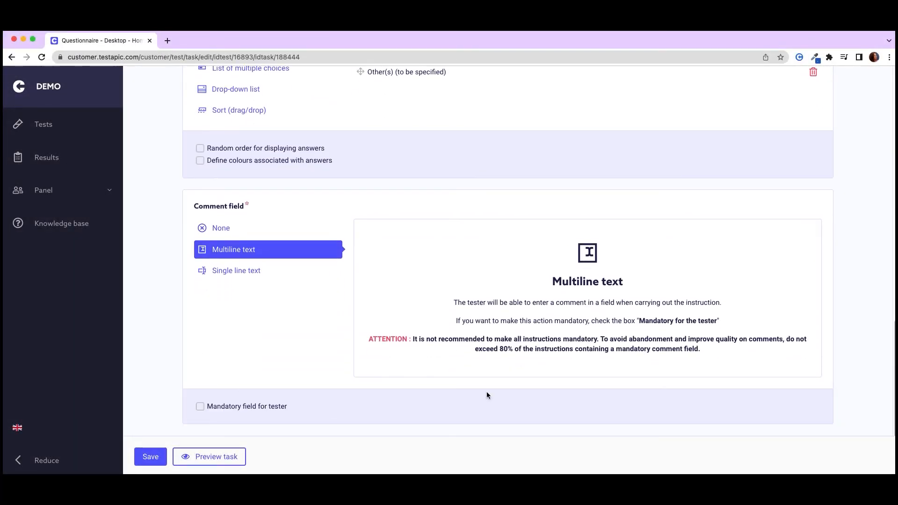
left_click(208, 408)
left_click(153, 454)
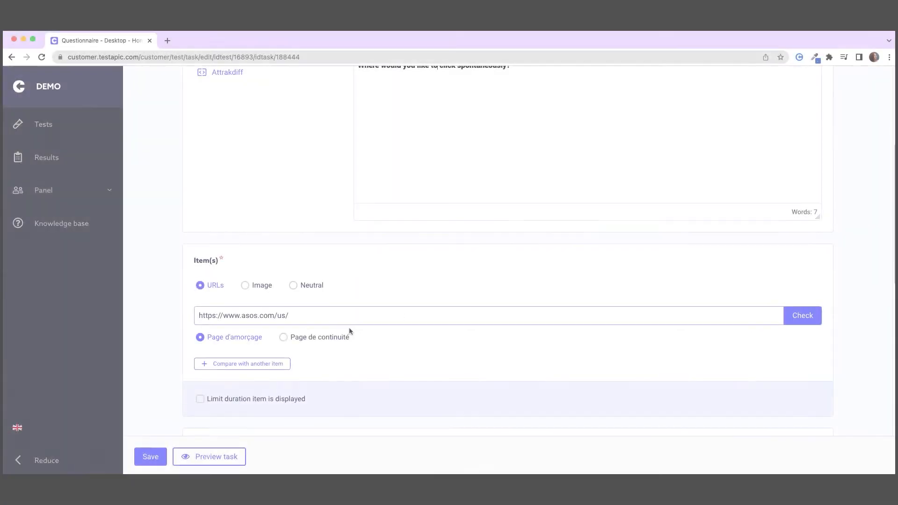
left_click(275, 316)
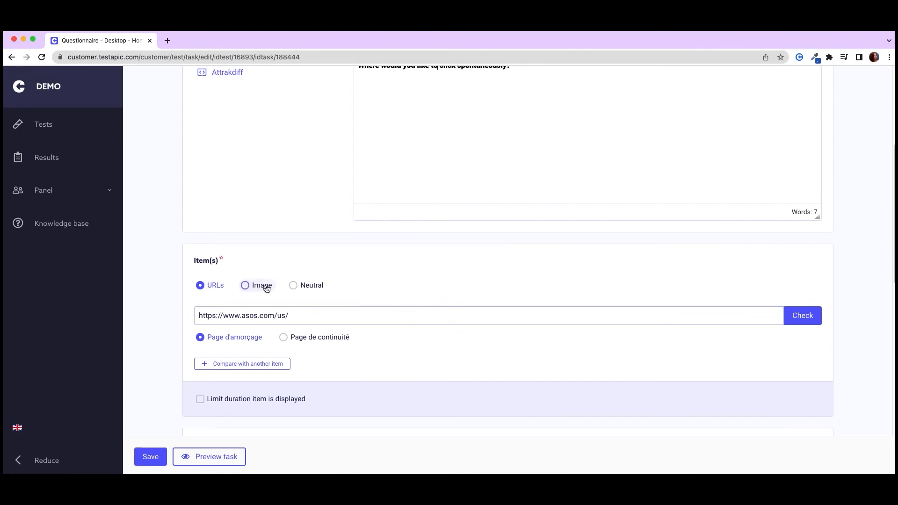
left_click(266, 286)
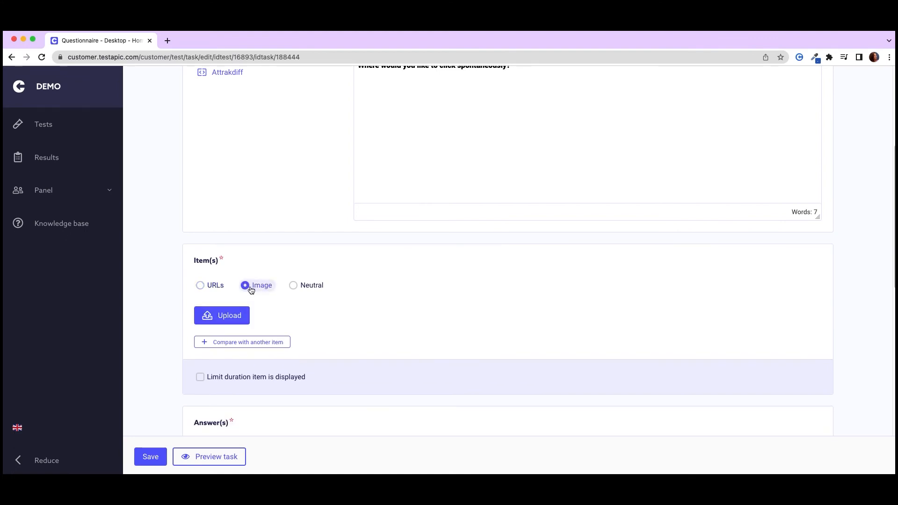
left_click(211, 285)
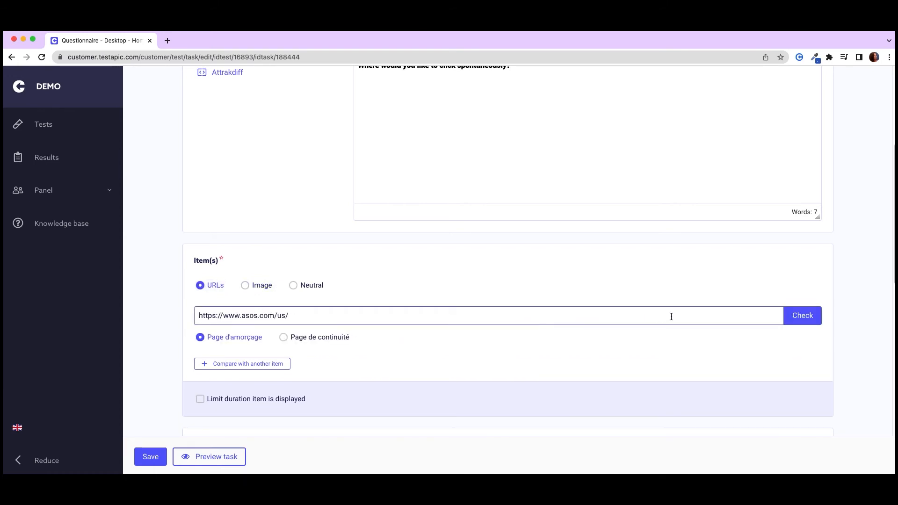
left_click(798, 323)
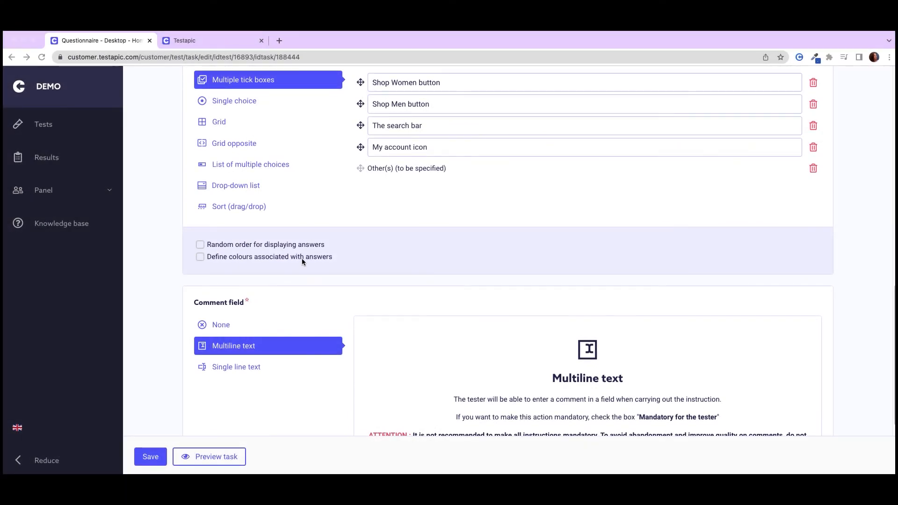
scroll(302, 258, "down", 3)
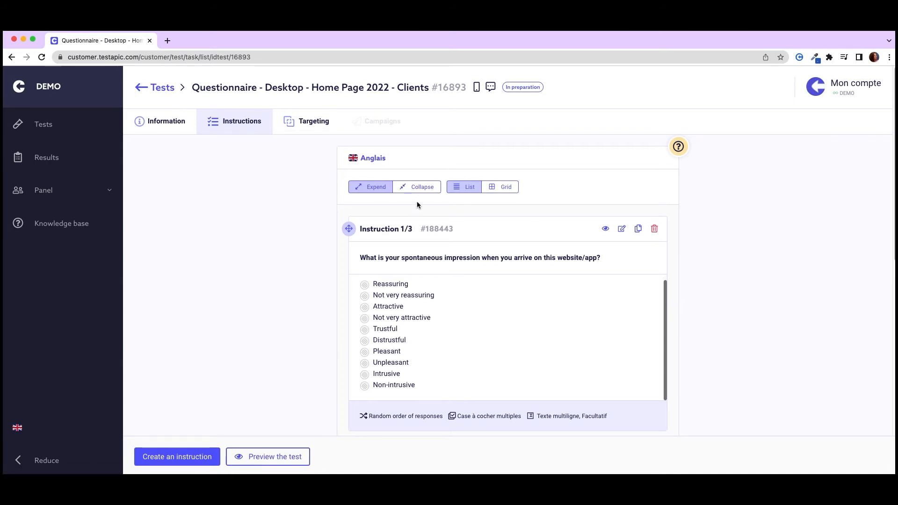
- Compare the collapsed, expanded and grid views of the instructions, ending in the expanded list view
left_click(423, 189)
left_click(374, 188)
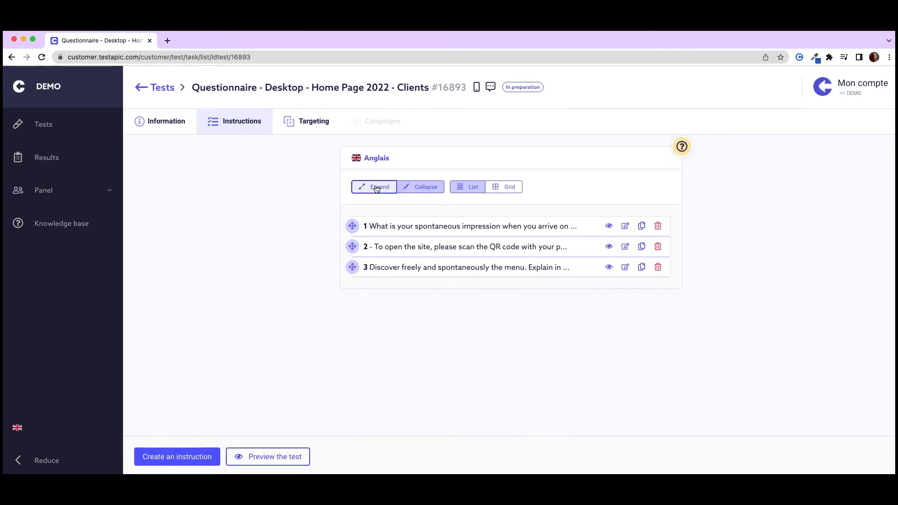
left_click(509, 188)
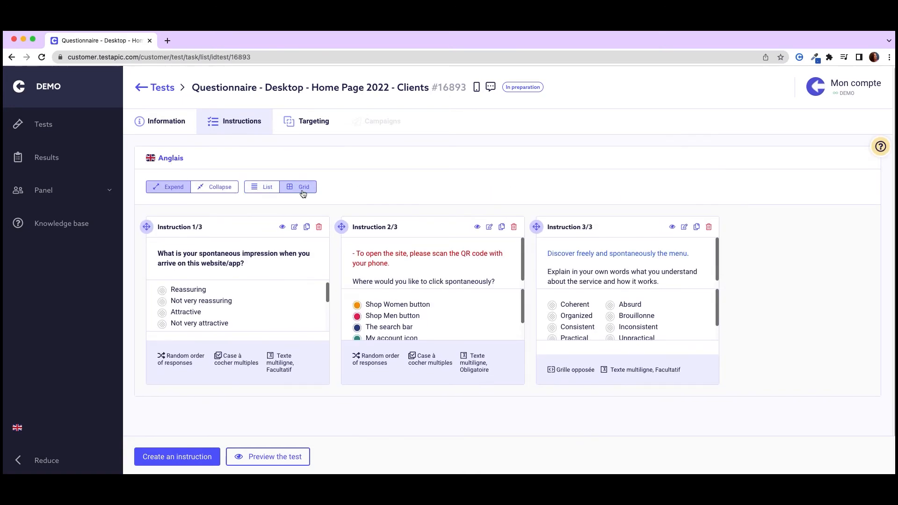
left_click(260, 186)
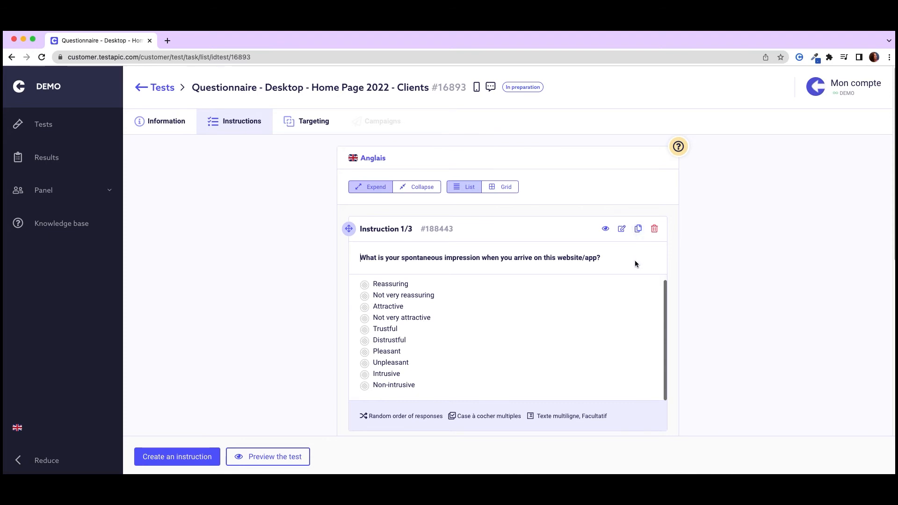
- Reorder the instructions by moving Instruction 2/3 above Instruction 1/3
scroll(635, 260, "down", 5)
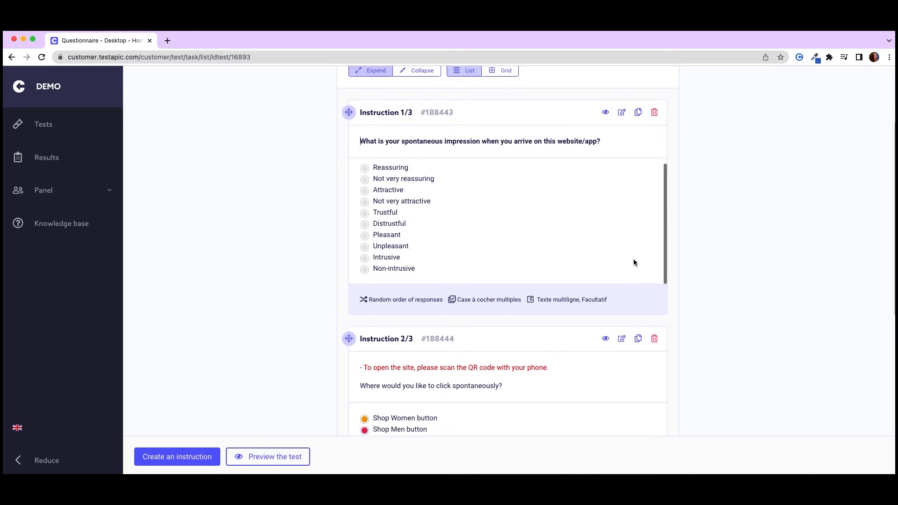
left_click_drag(349, 339, 384, 134)
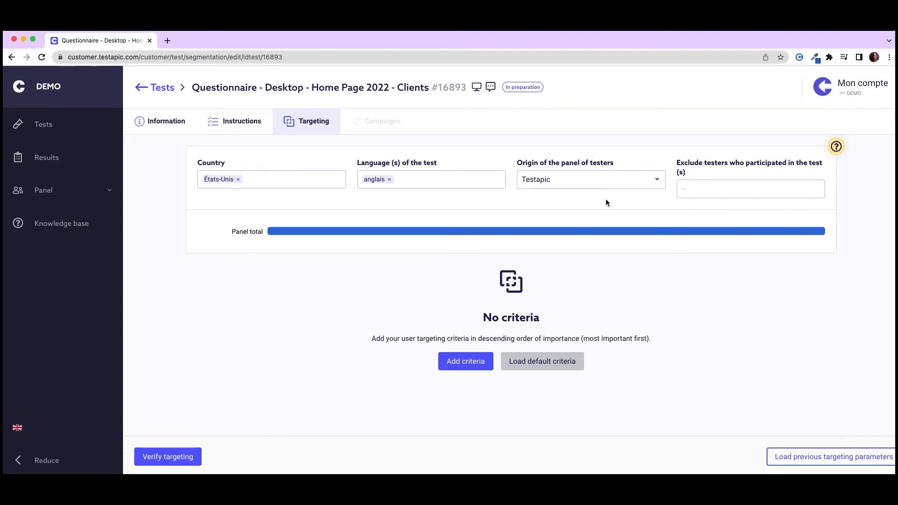
- Exclude testers who participated in "Questionnaire mobile #5529" from the targeting
left_click(705, 194)
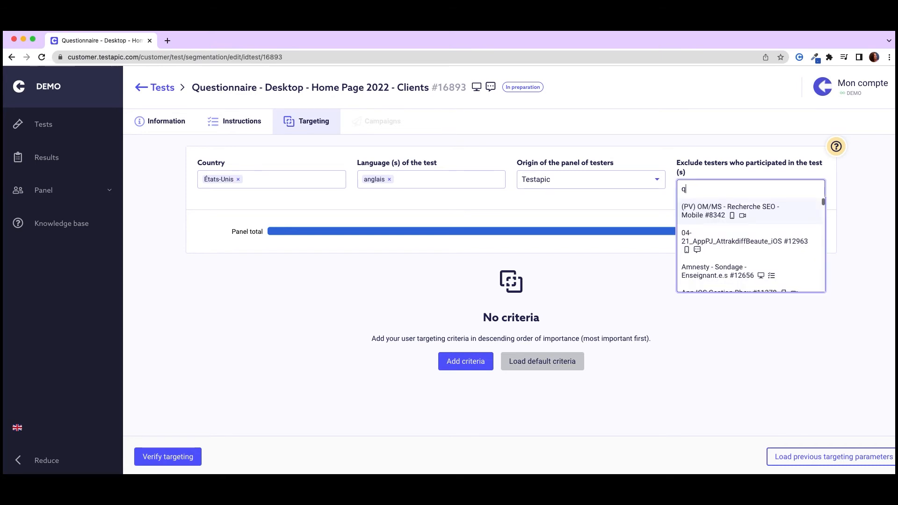
type("questionnaire")
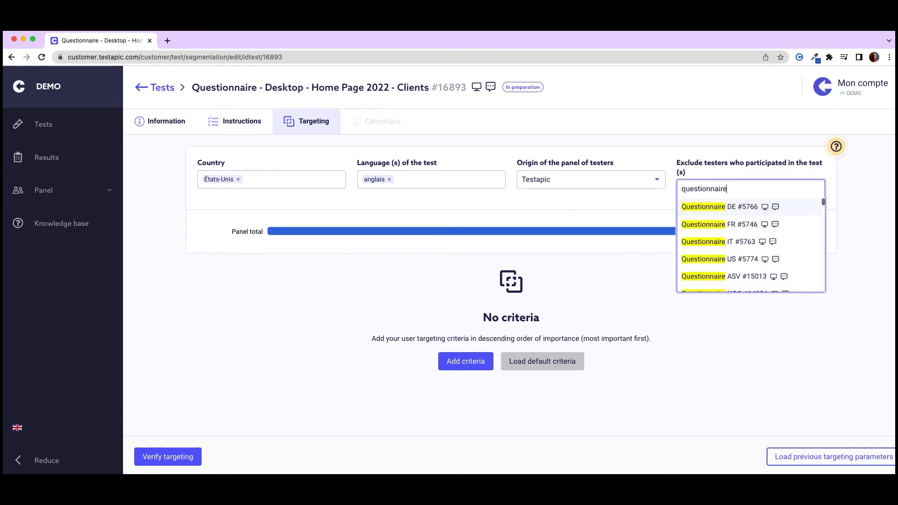
type(" mobile")
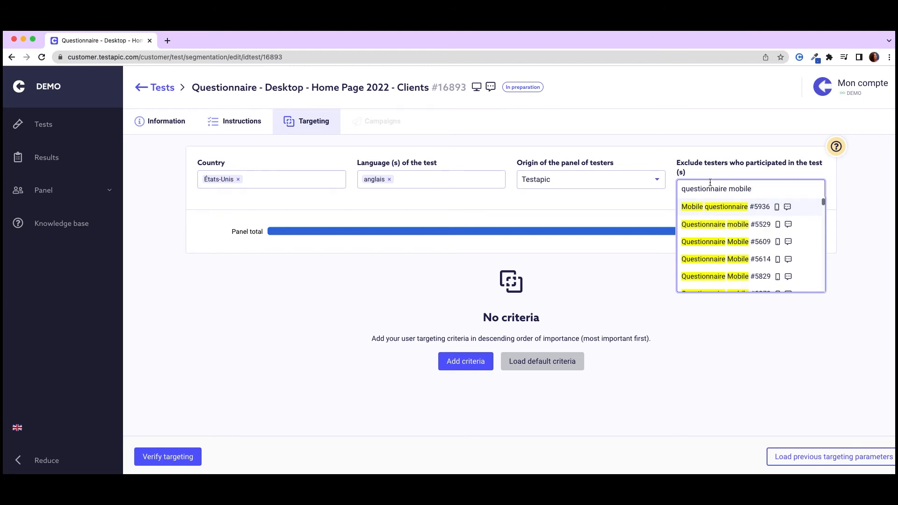
left_click(707, 225)
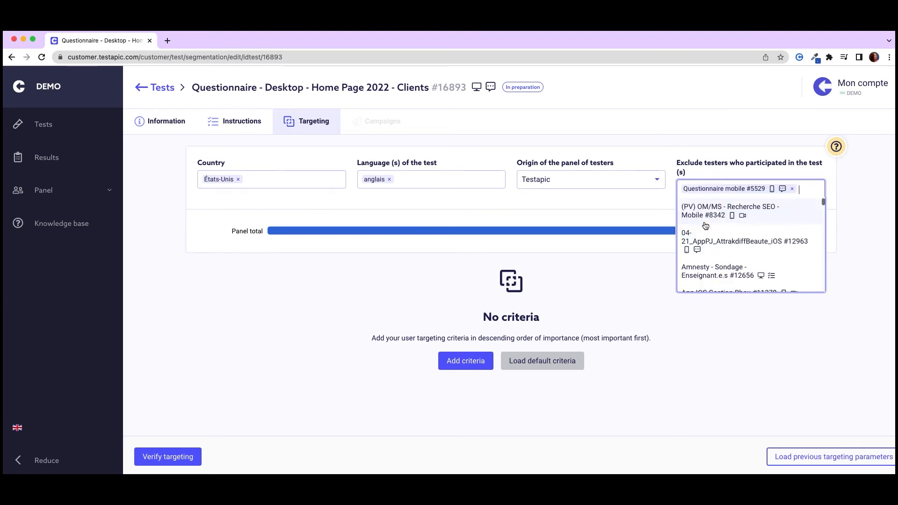
left_click(641, 256)
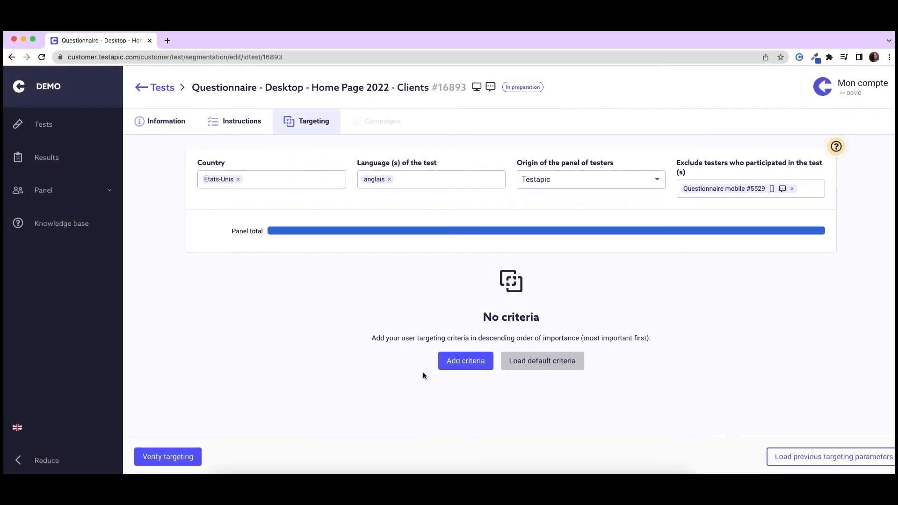
- Add an Age targeting criterion for testers between 20 and 40
left_click(450, 367)
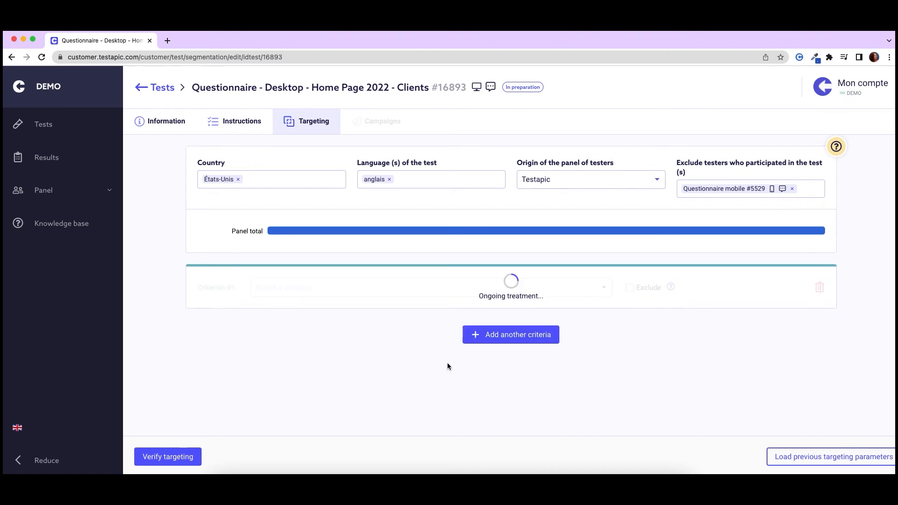
left_click(439, 294)
left_click(433, 318)
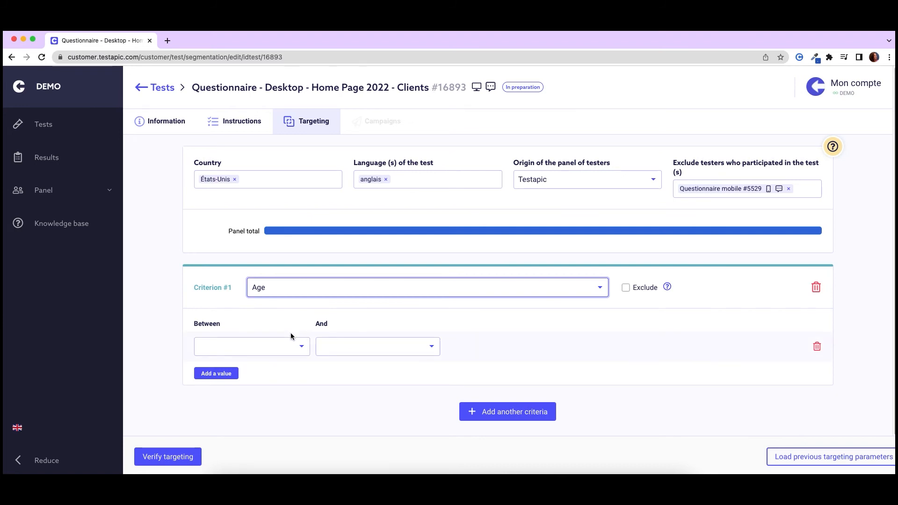
left_click(290, 346)
left_click(281, 397)
left_click(427, 348)
scroll(412, 412, "down", 5)
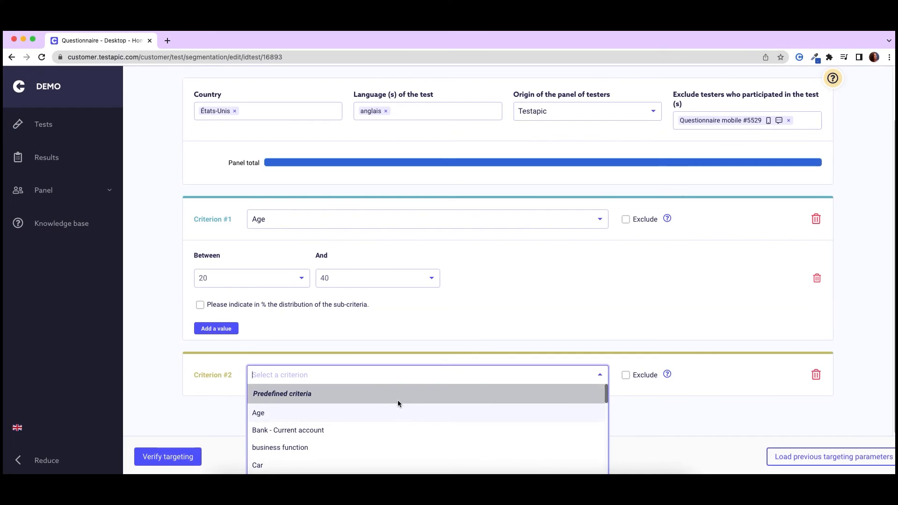
- Set the second targeting criterion to Gender, with Man and Woman as its values
type("ge")
left_click(311, 412)
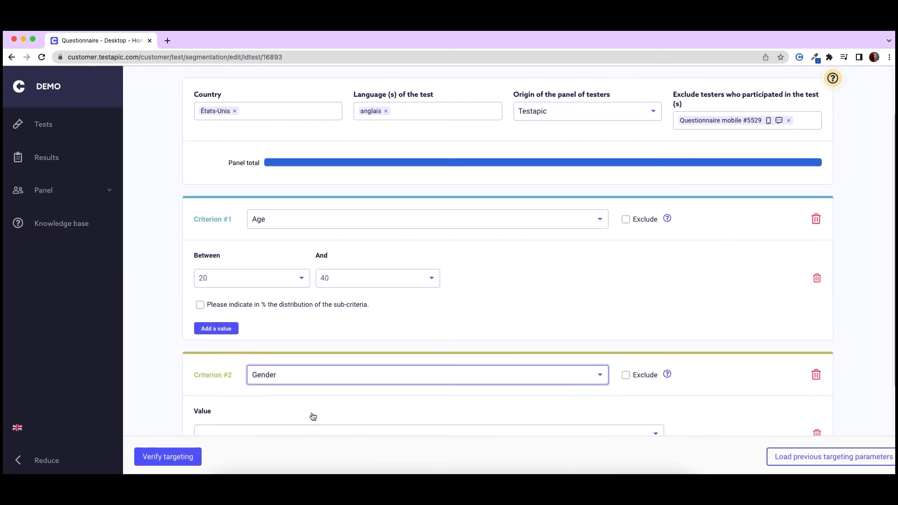
scroll(310, 415, "down", 3)
left_click(374, 301)
left_click(376, 322)
left_click(220, 351)
left_click(240, 331)
left_click(242, 367)
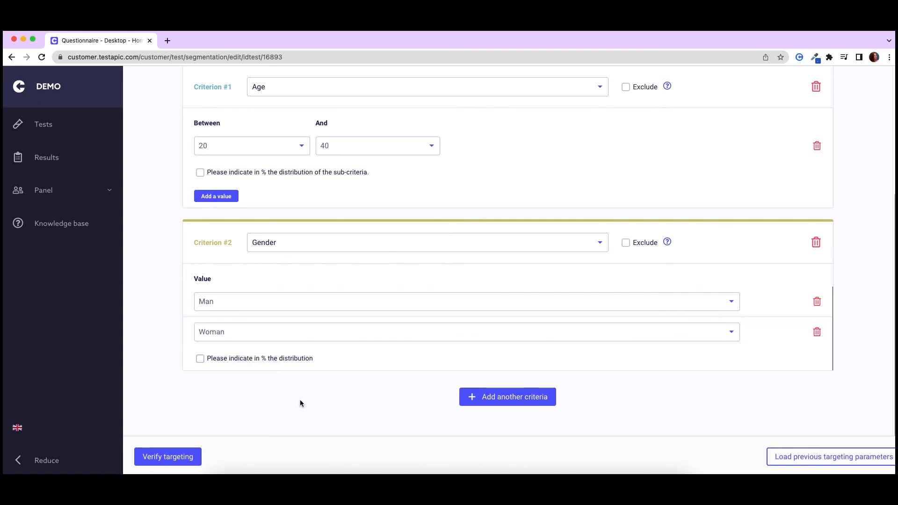
- Enable the percentage distribution for the Age criterion and add a second age range from 41 to 60
scroll(300, 399, "up", 1)
left_click(200, 207)
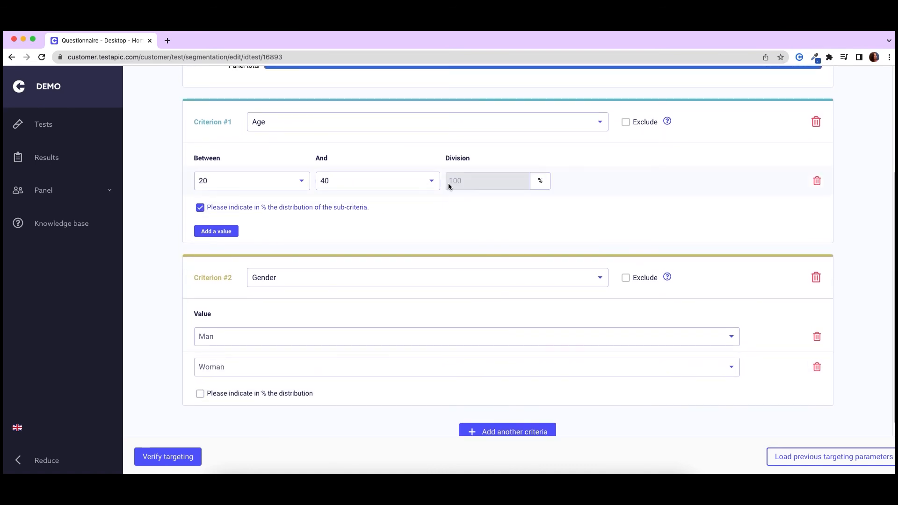
left_click(216, 231)
left_click(283, 212)
scroll(271, 263, "down", 7)
left_click(258, 289)
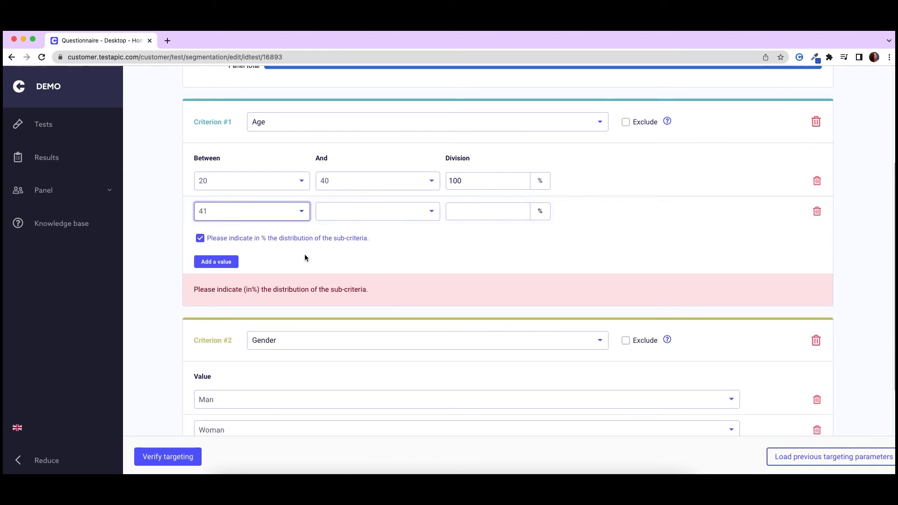
left_click(367, 214)
scroll(373, 279, "down", 3)
scroll(373, 279, "down", 10)
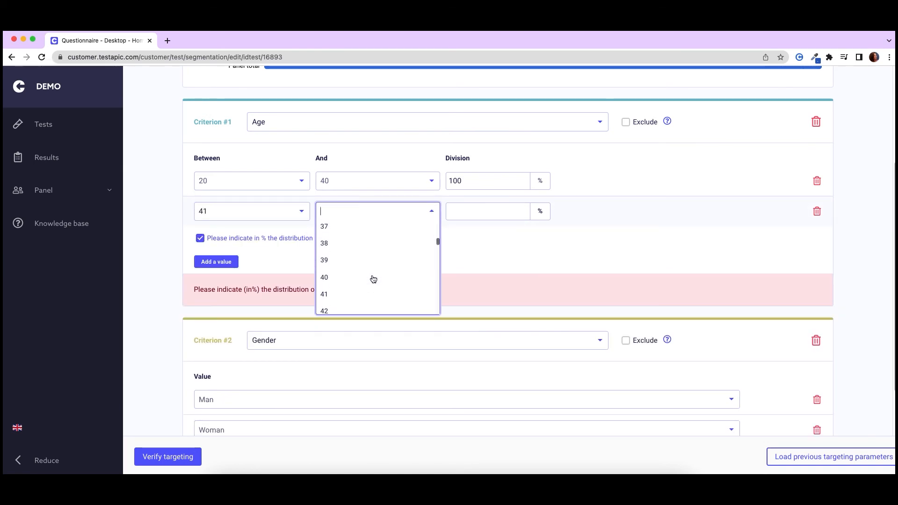
scroll(373, 280, "down", 2)
left_click(372, 280)
- Set the Age distribution to 20% for the 20–40 range and 80% for the 41–60 range
double_click(459, 184)
type("20")
left_click(463, 209)
type("80")
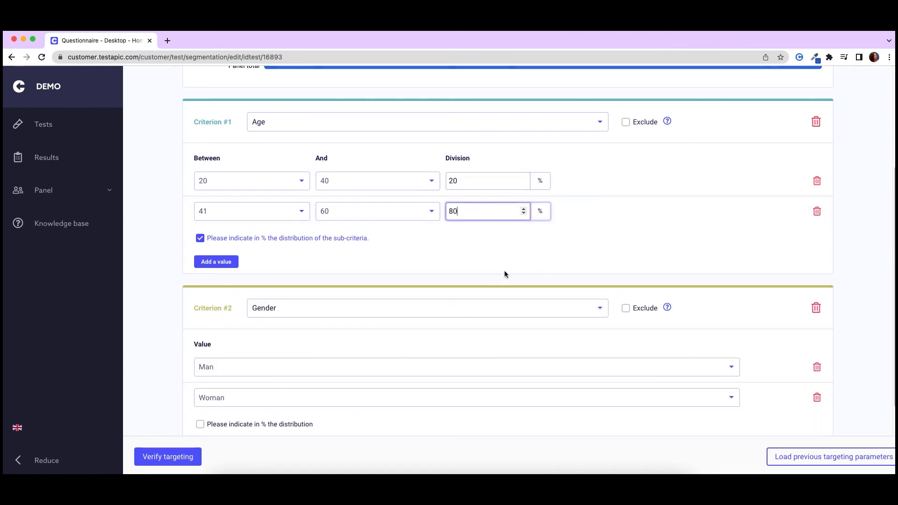
- Verify the test's targeting with the Age and Gender criteria
scroll(428, 297, "down", 1)
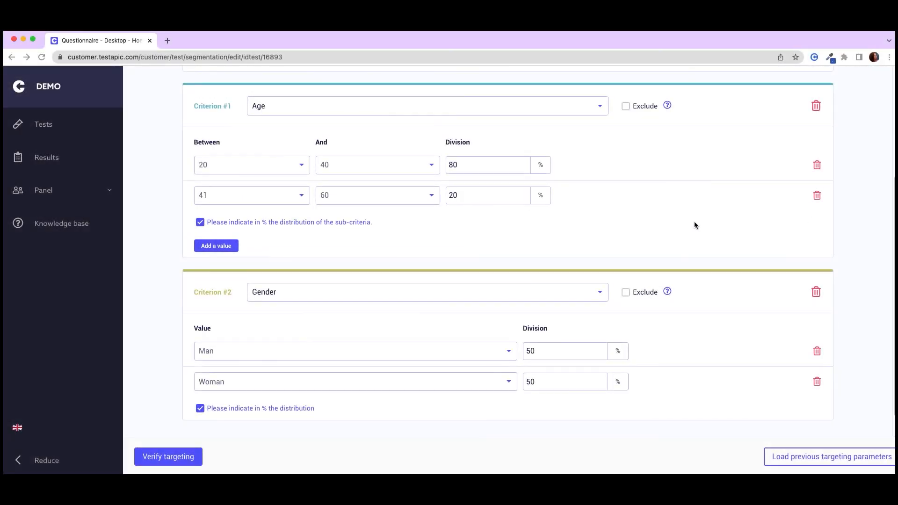
scroll(695, 223, "up", 2)
scroll(694, 227, "down", 5)
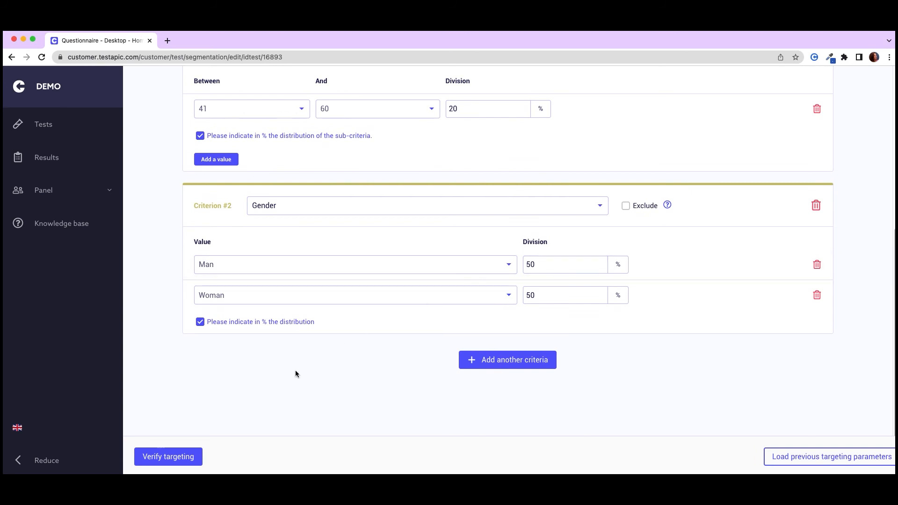
left_click(191, 456)
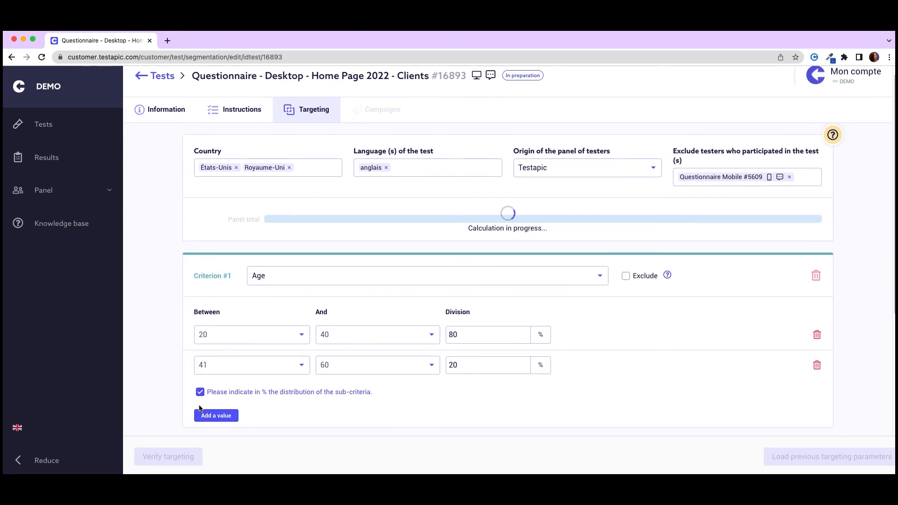
left_click(148, 458)
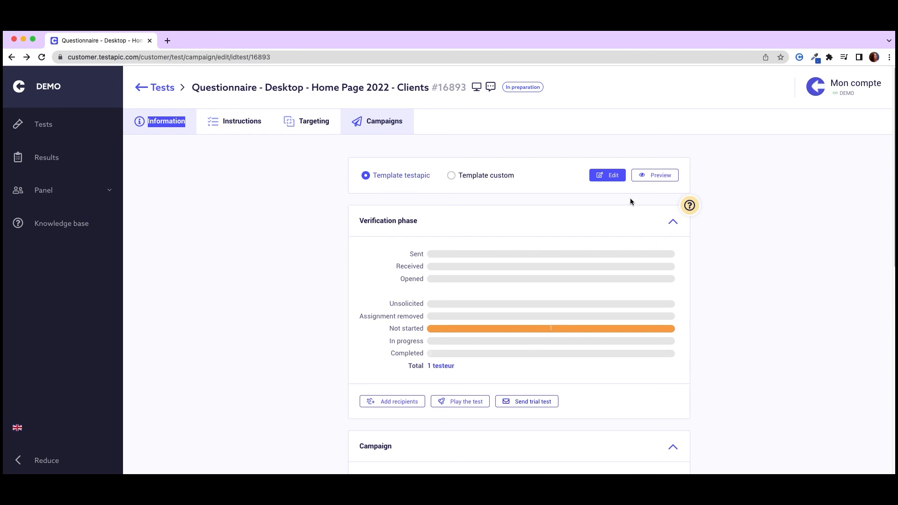
- Edit the first email of the Testapic template, changing its subject text after #16893 to "Give us your opinion about this new home page !"
left_click(608, 176)
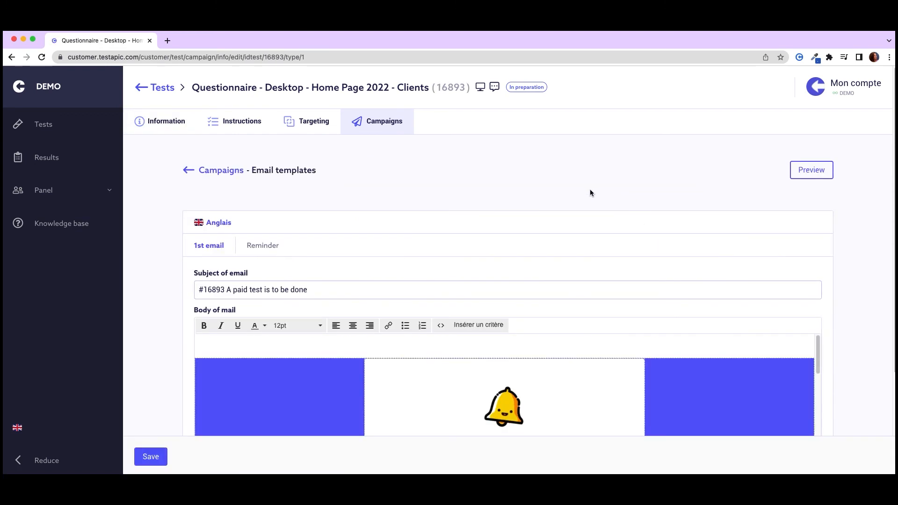
left_click_drag(307, 289, 228, 289)
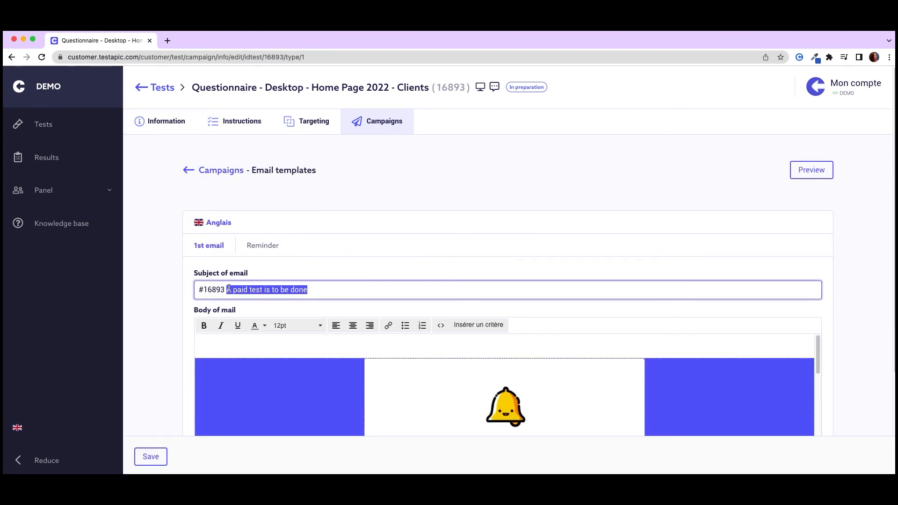
type("Give us your opinion abou")
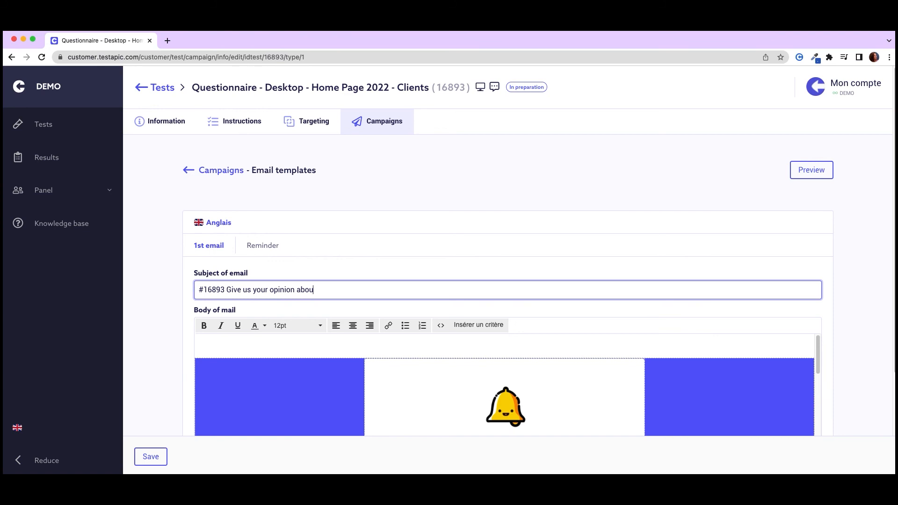
type("t this new home page !")
left_click_drag(225, 290, 196, 289)
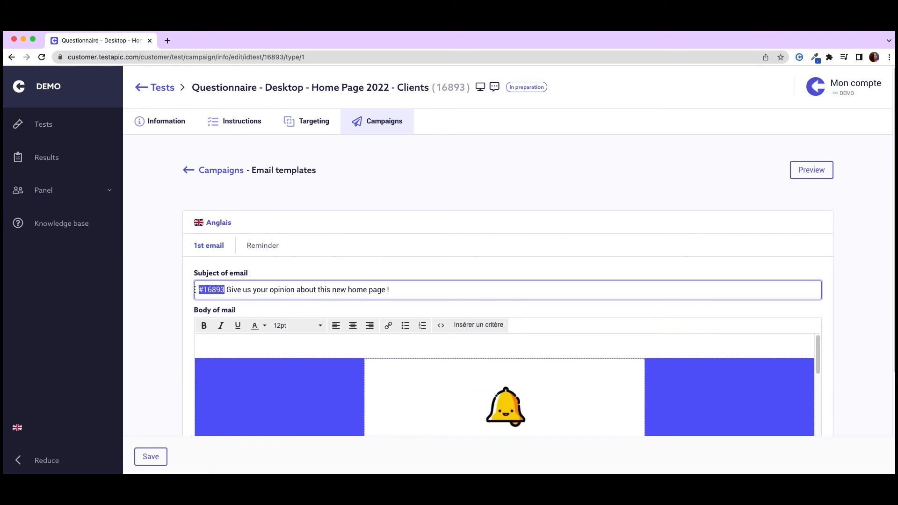
left_click(164, 310)
scroll(162, 307, "down", 5)
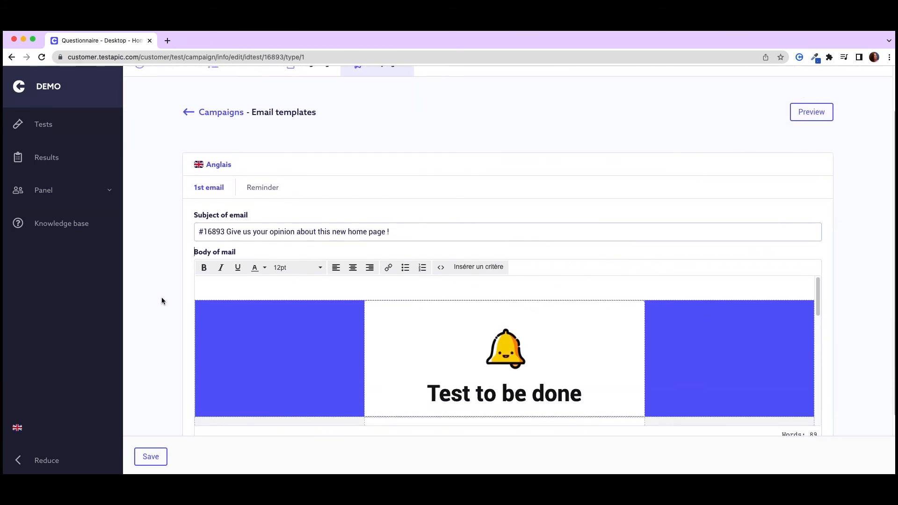
scroll(277, 283, "down", 10)
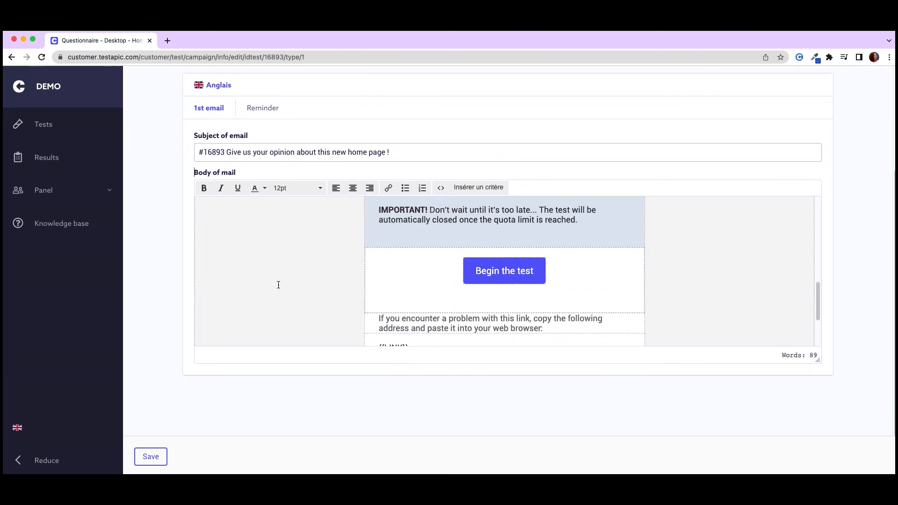
scroll(279, 284, "up", 8)
scroll(278, 285, "up", 3)
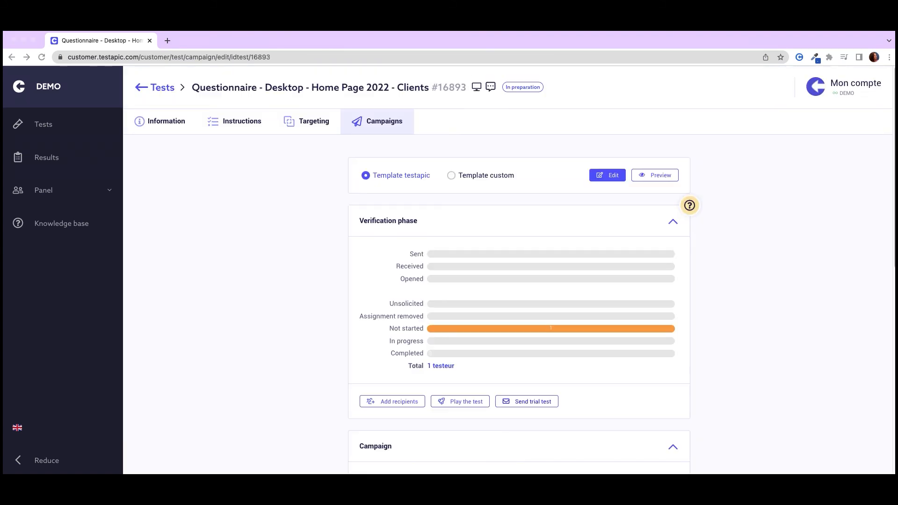
- Add two users from the suggested list as recipients of the test's verification phase
left_click(726, 237)
scroll(709, 288, "down", 2)
scroll(708, 289, "down", 2)
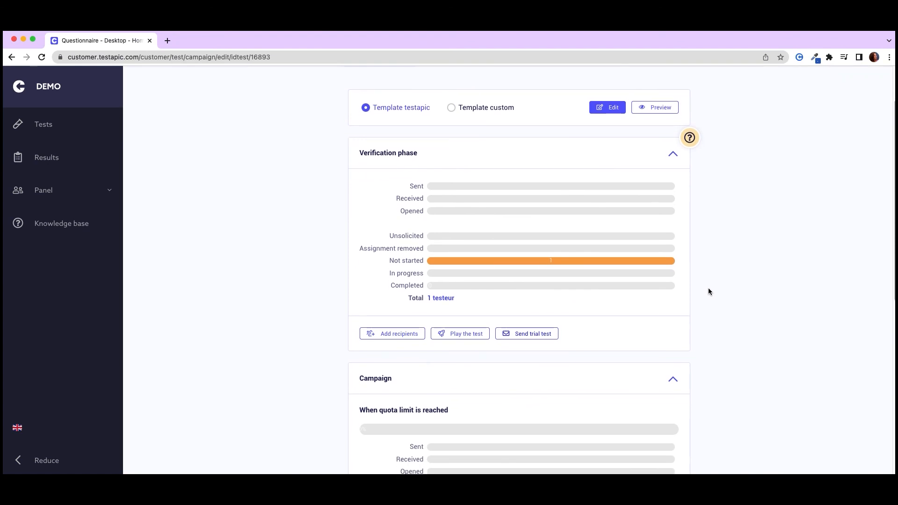
scroll(707, 297, "down", 7)
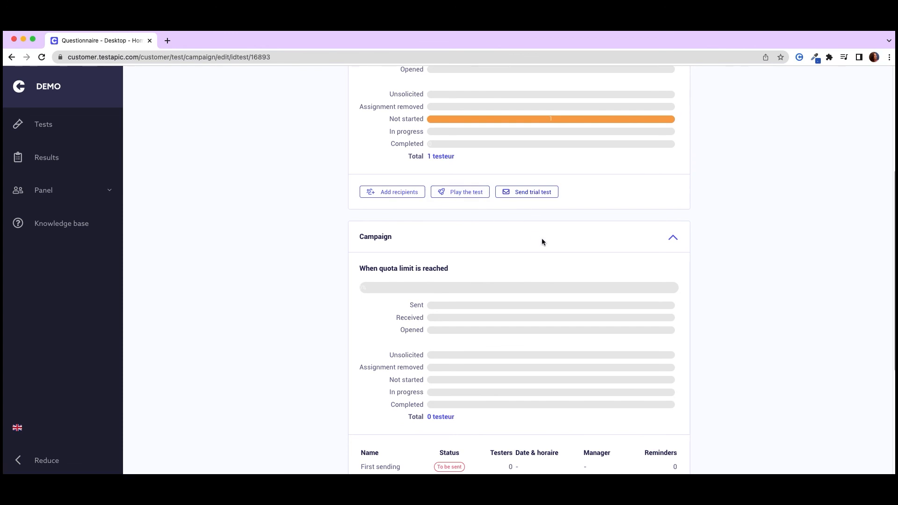
scroll(542, 239, "down", 10)
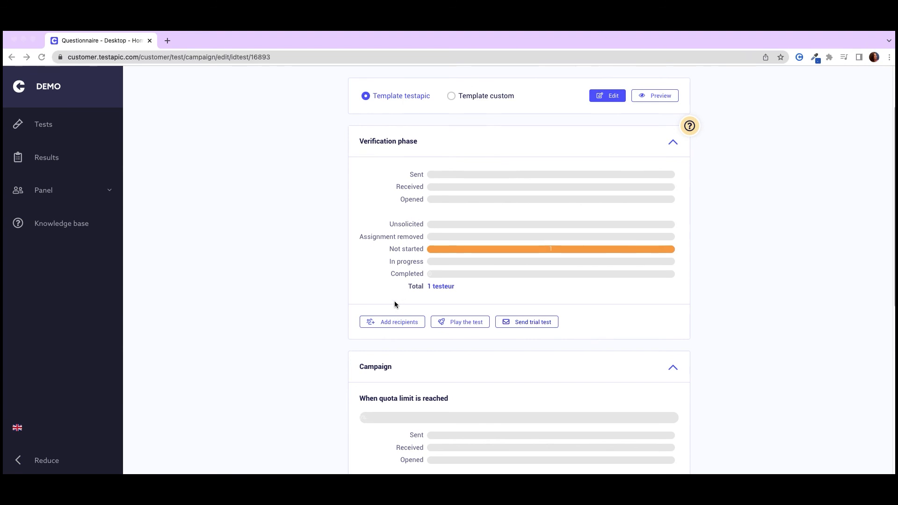
left_click(395, 324)
left_click(394, 324)
left_click(394, 269)
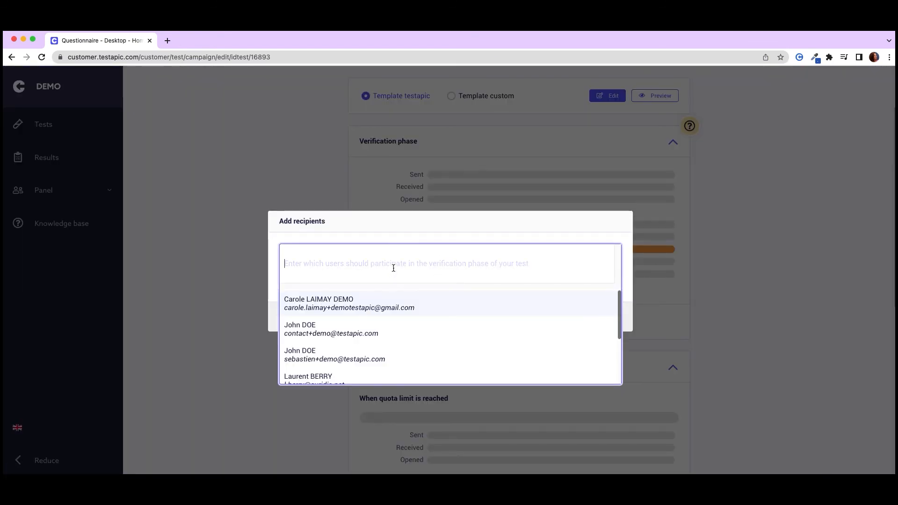
left_click(377, 323)
scroll(327, 333, "down", 1)
scroll(319, 337, "down", 2)
left_click(327, 371)
left_click(486, 232)
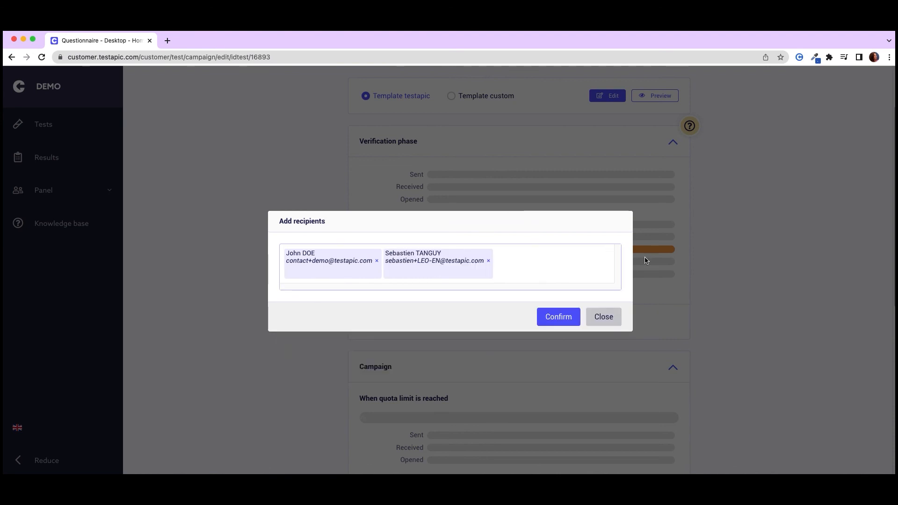
left_click(558, 318)
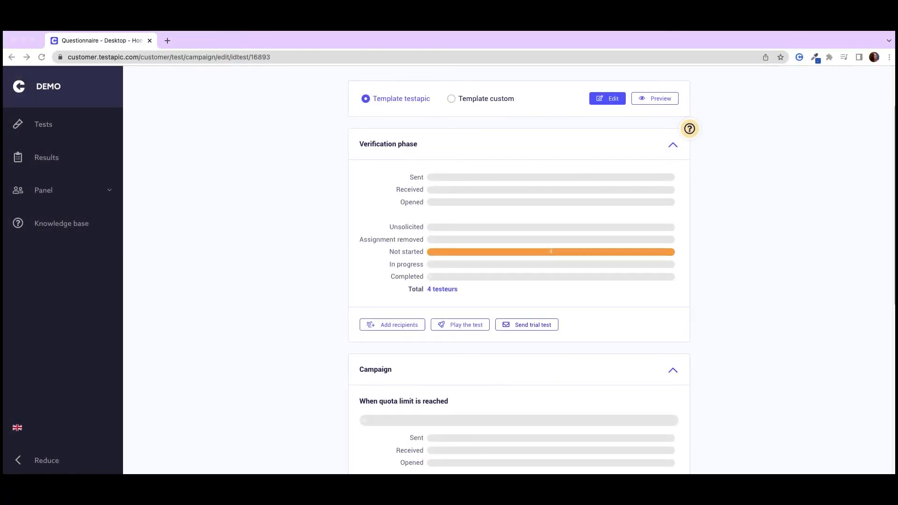
- Play the test as a trial and answer question 1 with Shop Women button and Shop Men button
left_click(468, 325)
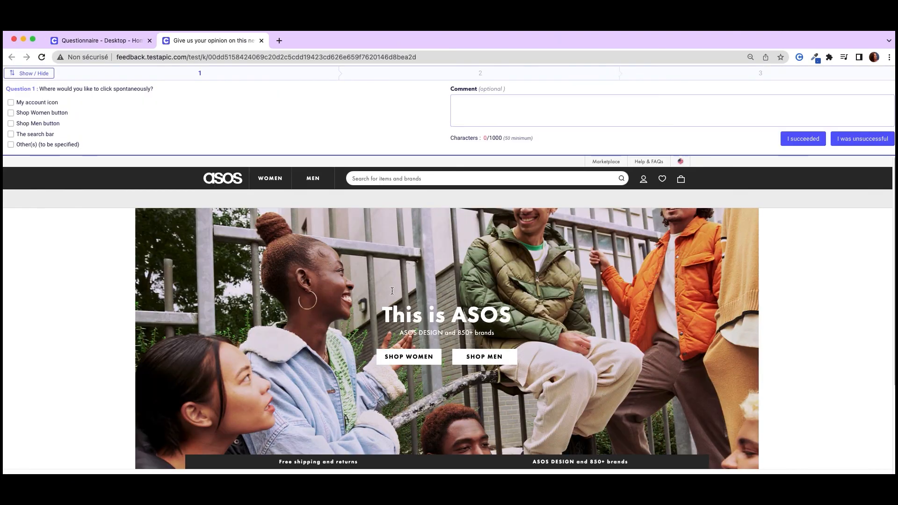
left_click(54, 113)
left_click(44, 123)
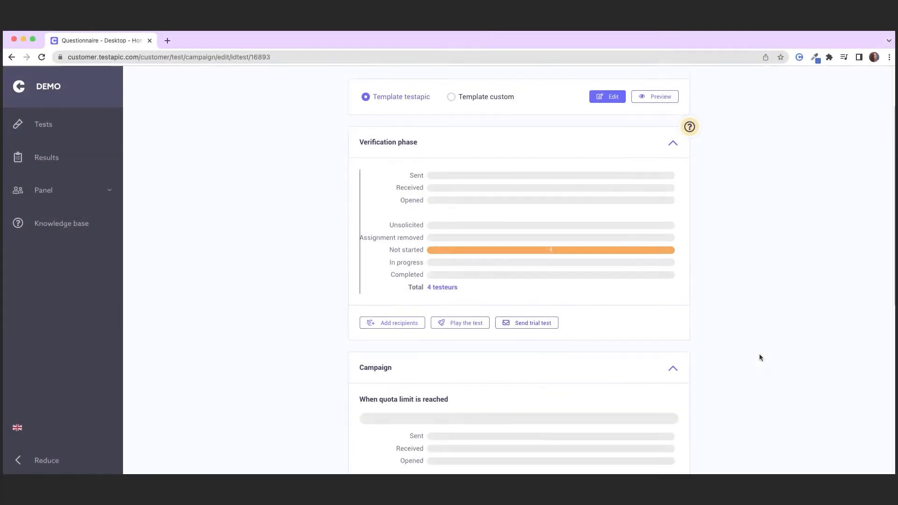
- Open the campaign's launch schedule and choose 11 February 2022 as the launch date
scroll(758, 355, "down", 10)
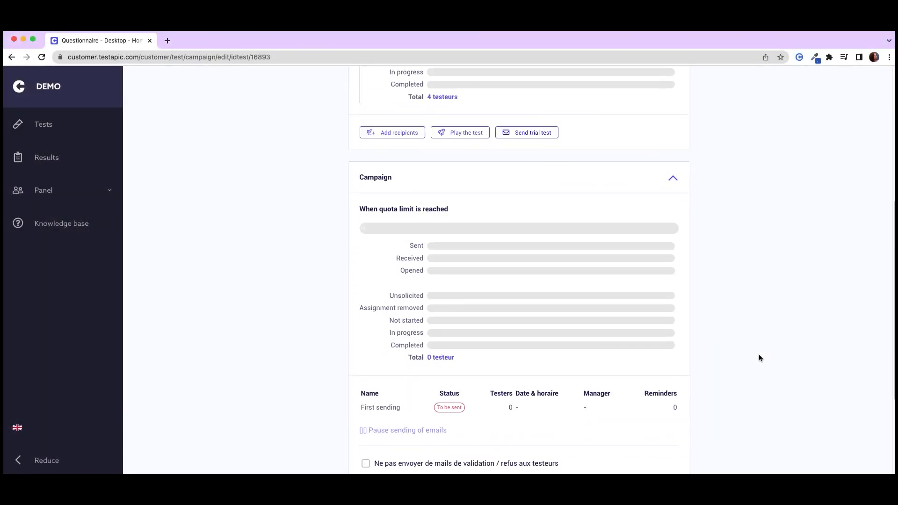
scroll(759, 357, "down", 3)
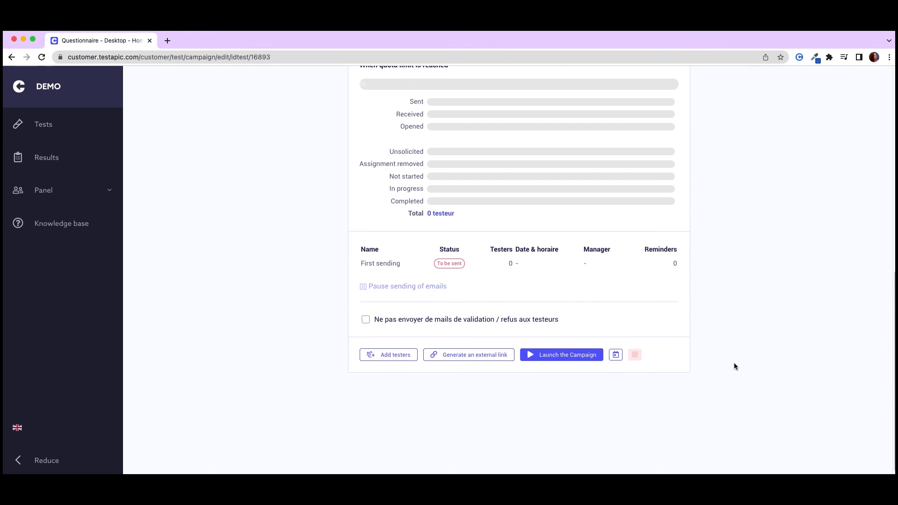
left_click(612, 358)
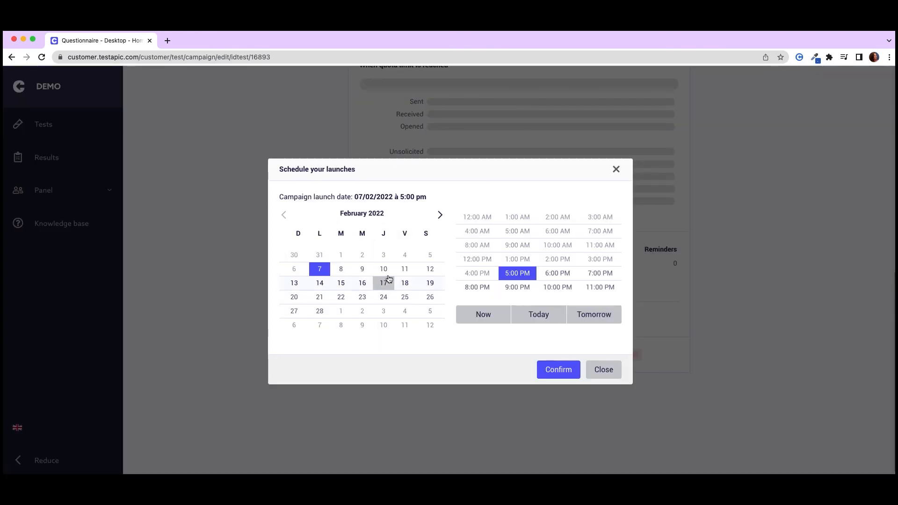
left_click(404, 269)
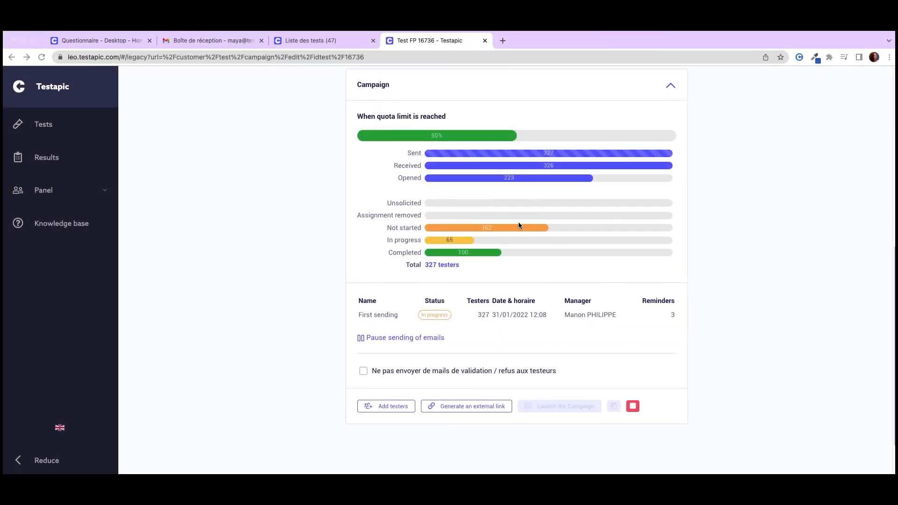
- Examine the running campaign's progress for Test FP 16736, including its Sent, Opened, In progress and Completed figures
left_click(406, 154)
double_click(412, 153)
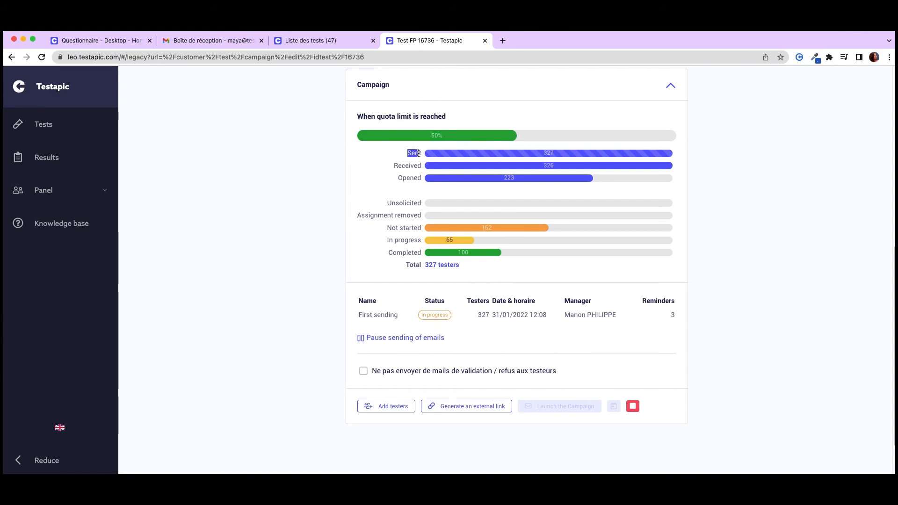
double_click(401, 178)
left_click_drag(385, 240, 424, 254)
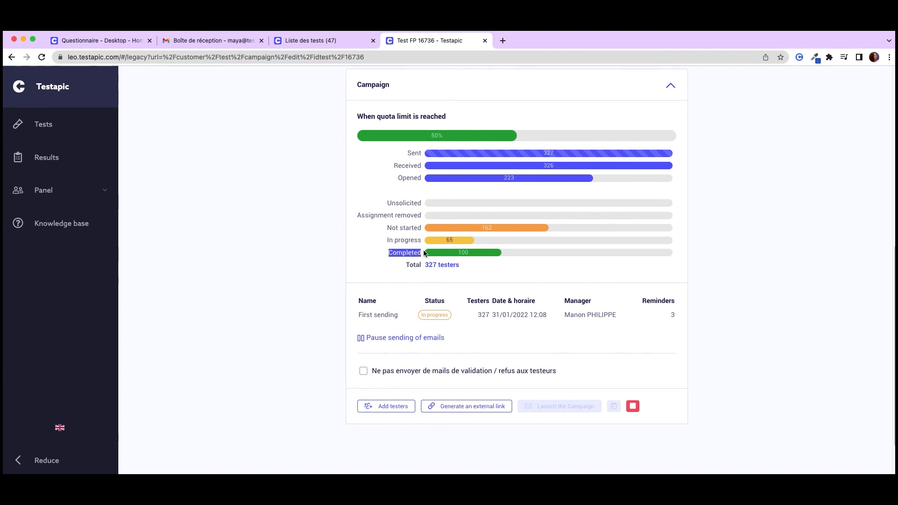
left_click(350, 257)
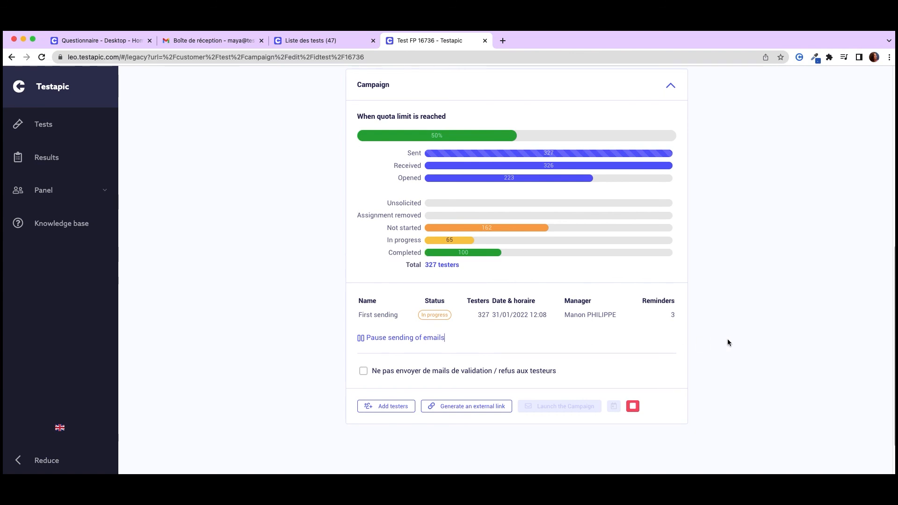